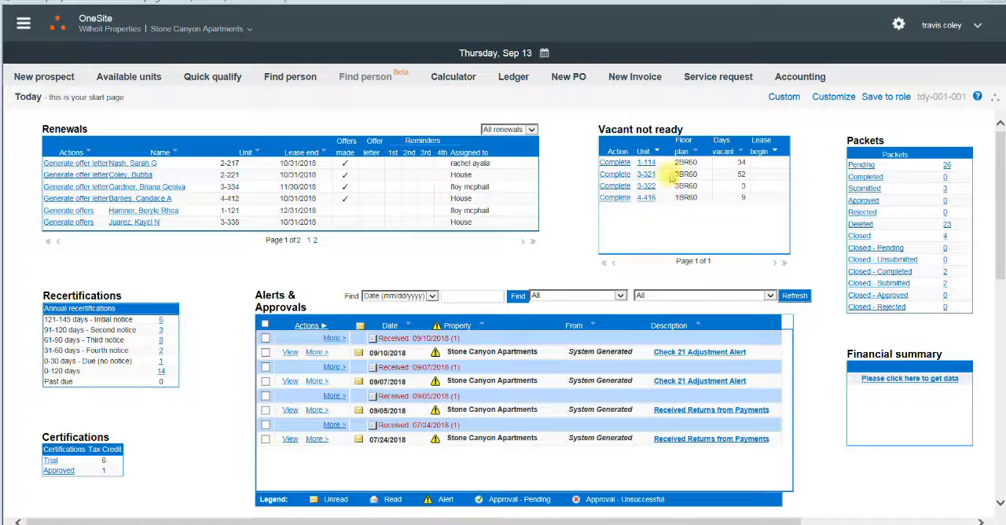
Open the TIC form of the 11/01/2018 annual certification for the resident of unit 2-221.
{"action": "left_click", "coordinate": [123, 178]}
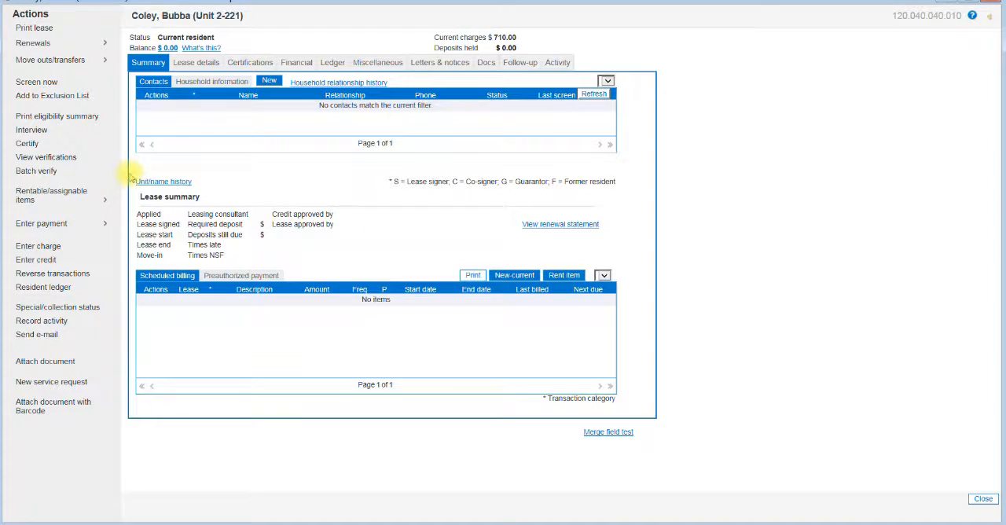
{"action": "left_click", "coordinate": [254, 69]}
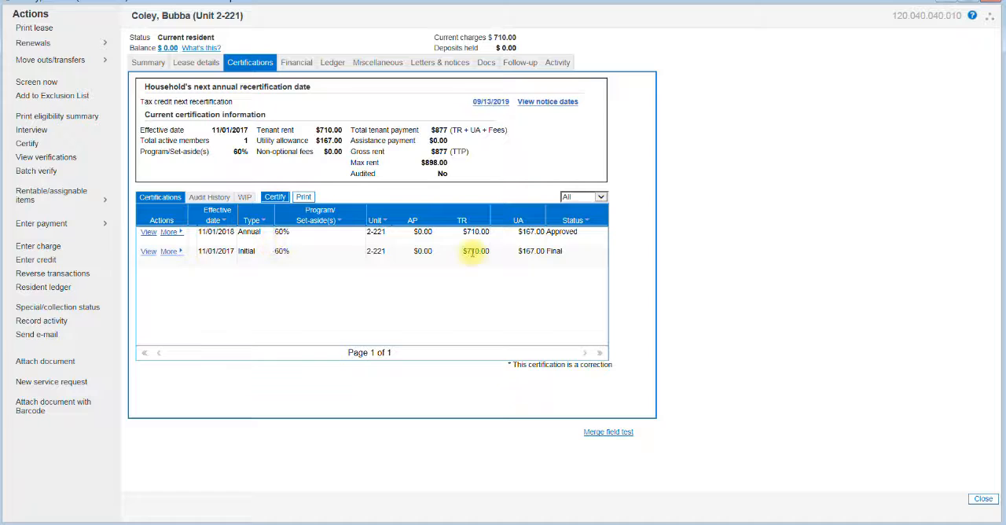
{"action": "left_click", "coordinate": [148, 233]}
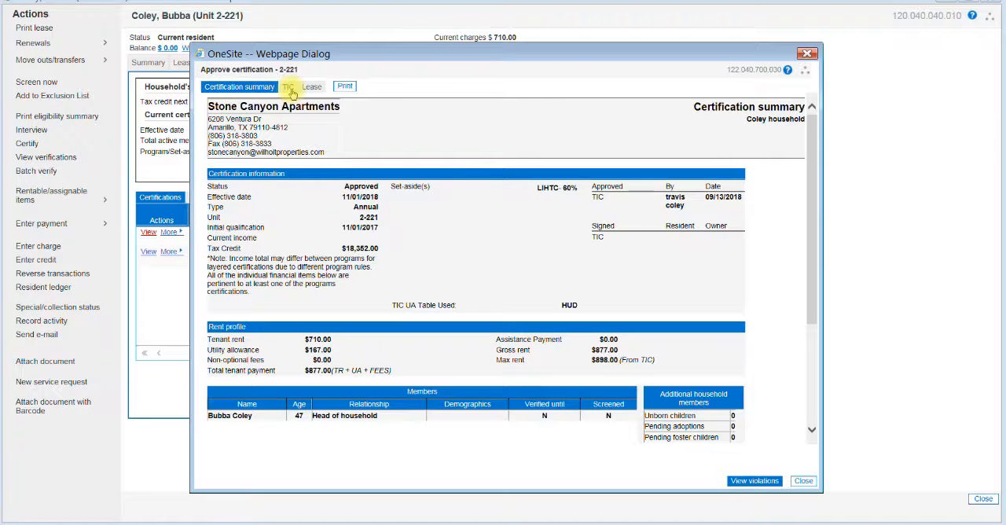
{"action": "left_click", "coordinate": [289, 88]}
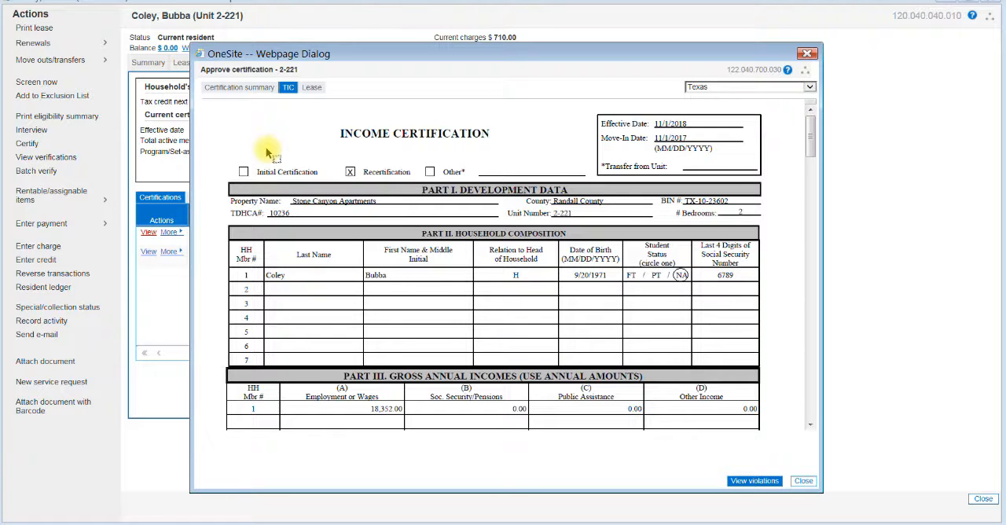
Save a PDF copy of the income certification as bubbatic in the Documents library, and close the certification.
{"action": "mouse_move", "coordinate": [258, 151]}
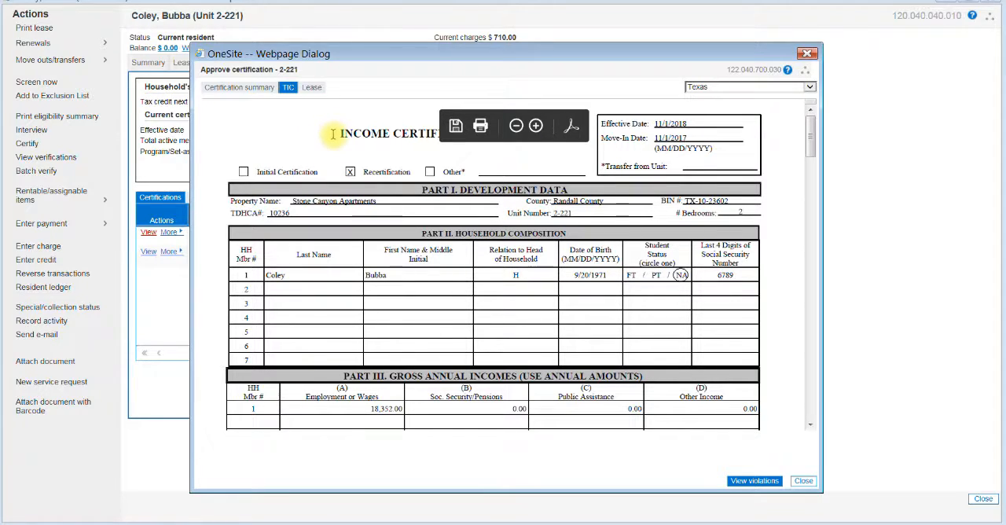
{"action": "left_click", "coordinate": [458, 128]}
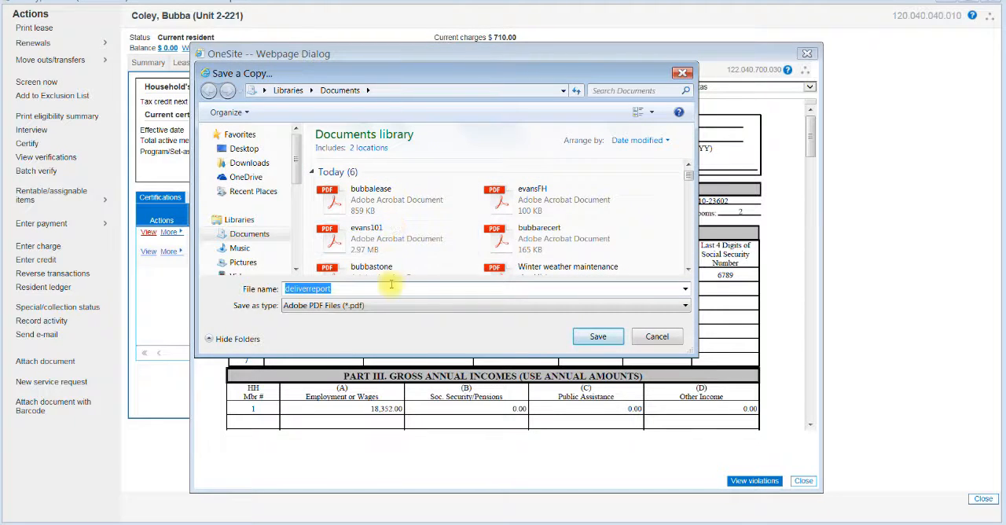
{"action": "left_click", "coordinate": [353, 287]}
{"action": "double_click", "coordinate": [353, 287]}
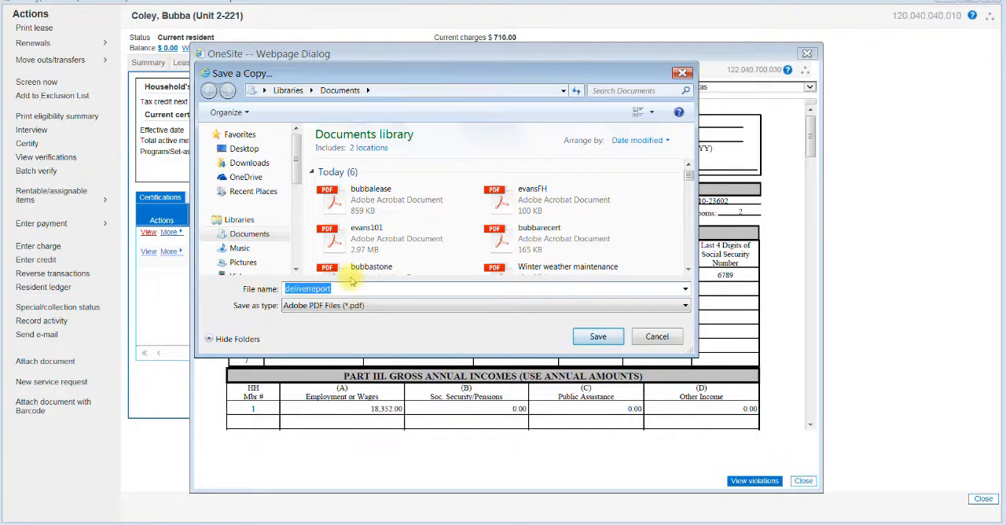
{"action": "type", "text": "bubba"}
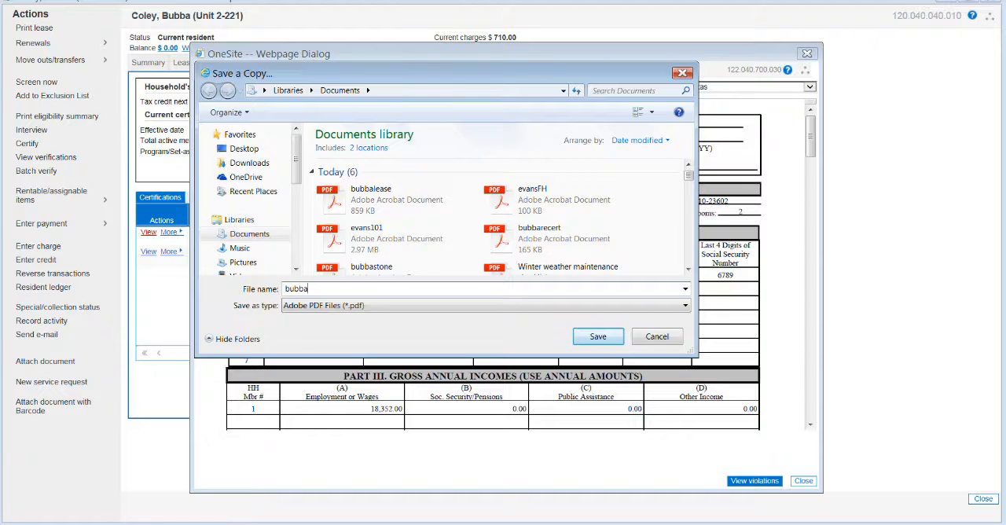
{"action": "type", "text": "tic"}
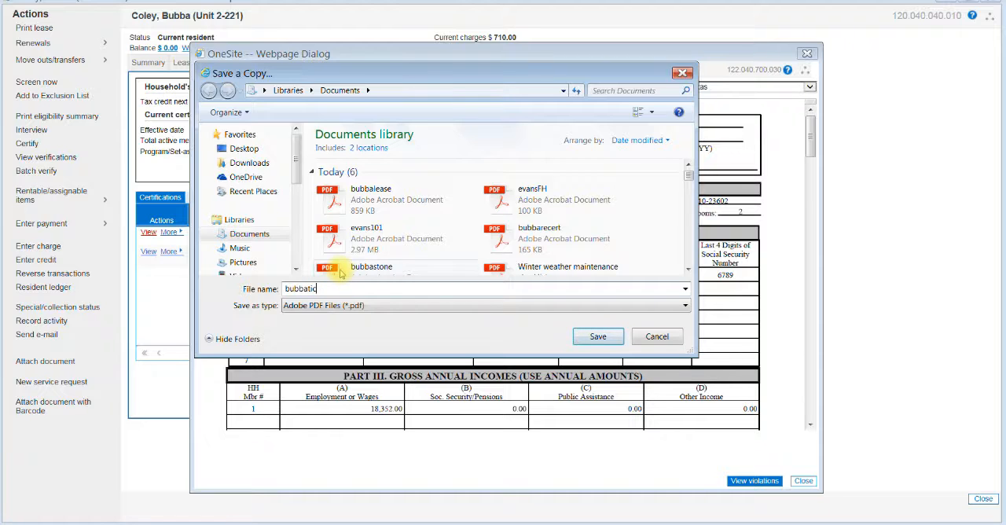
{"action": "left_click", "coordinate": [595, 337]}
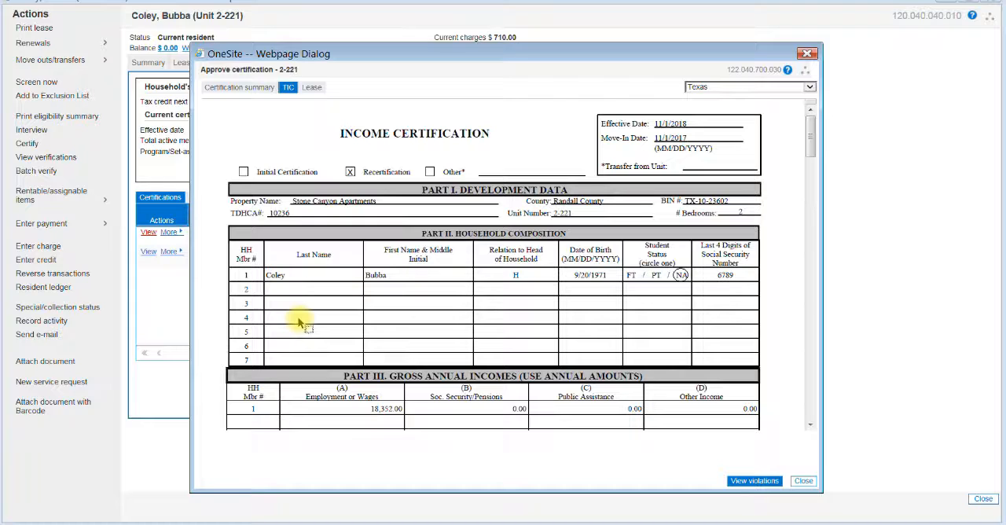
{"action": "left_click", "coordinate": [803, 481]}
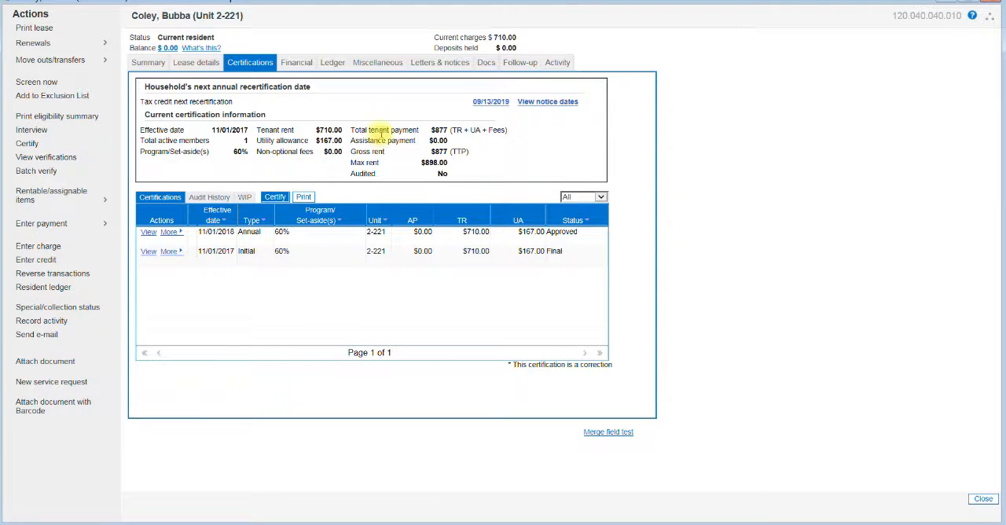
Open the 2018-09 WP-Recertification Packet-TX from the Packets folder in the resident's documents.
{"action": "left_click", "coordinate": [486, 64]}
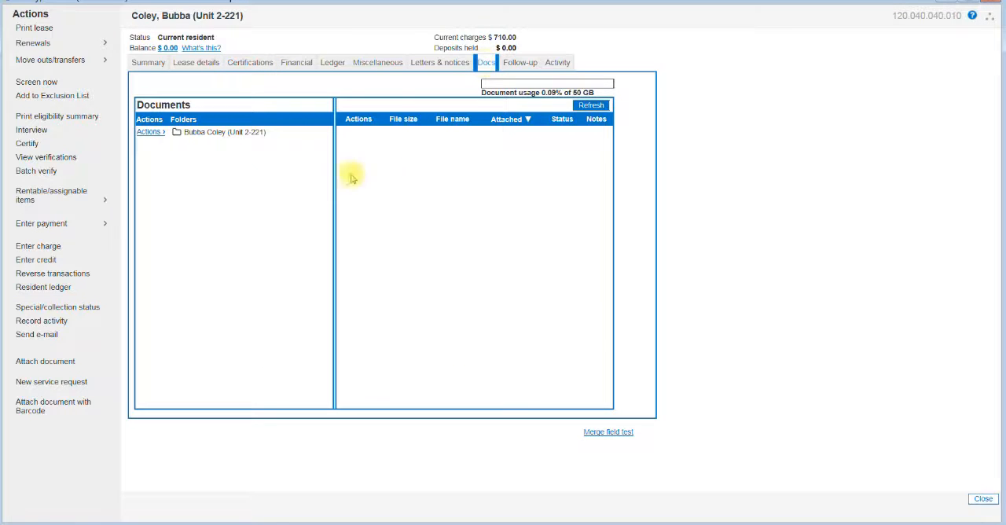
{"action": "double_click", "coordinate": [202, 133]}
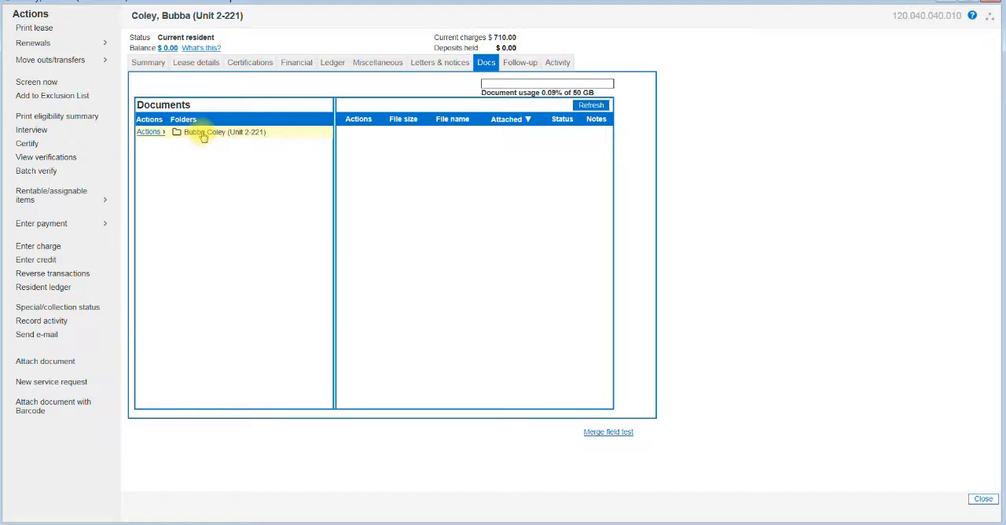
{"action": "double_click", "coordinate": [202, 147]}
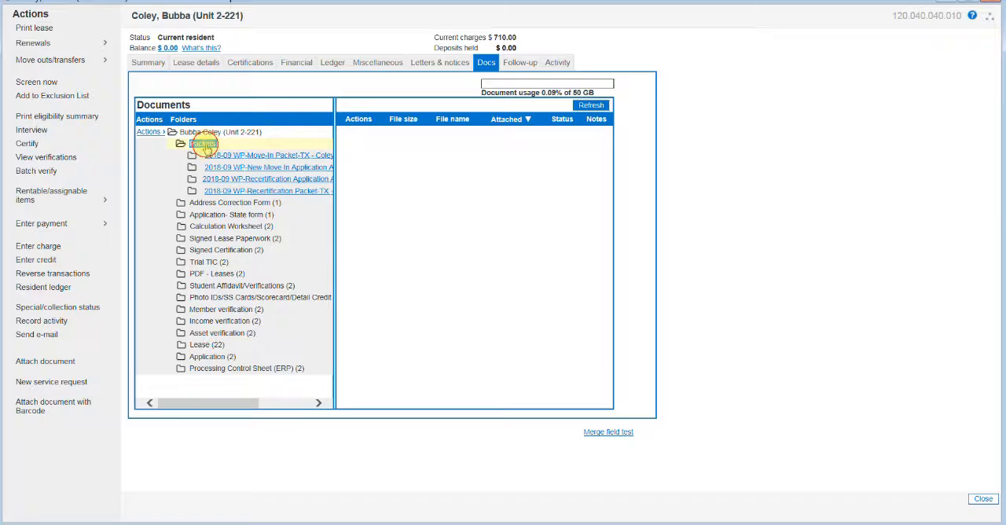
{"action": "left_click", "coordinate": [251, 195]}
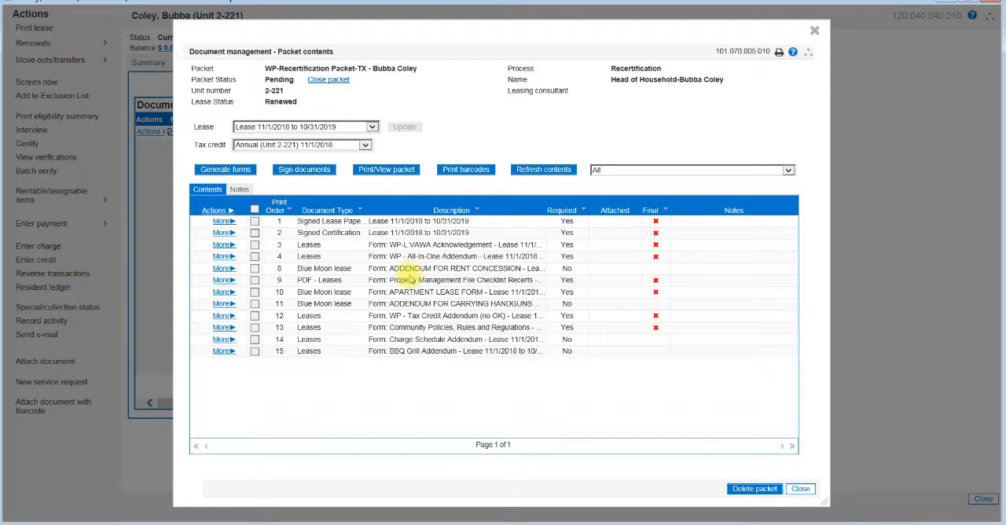
Generate the packet's forms, adding the ADDENDUM FOR CARRYING HANDGUNS ONSITE and the Charge Schedule Addendum to the preselected documents.
{"action": "left_click", "coordinate": [238, 172]}
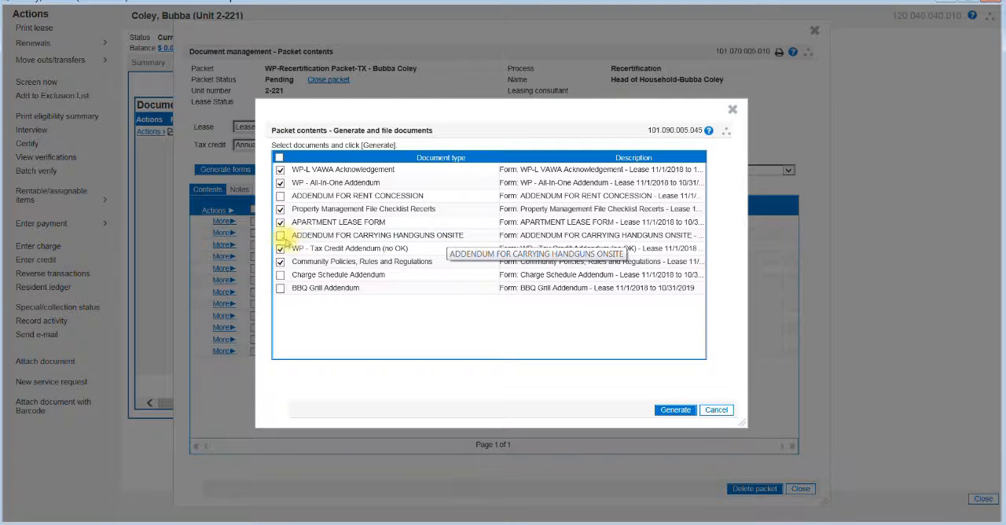
{"action": "left_click", "coordinate": [280, 236]}
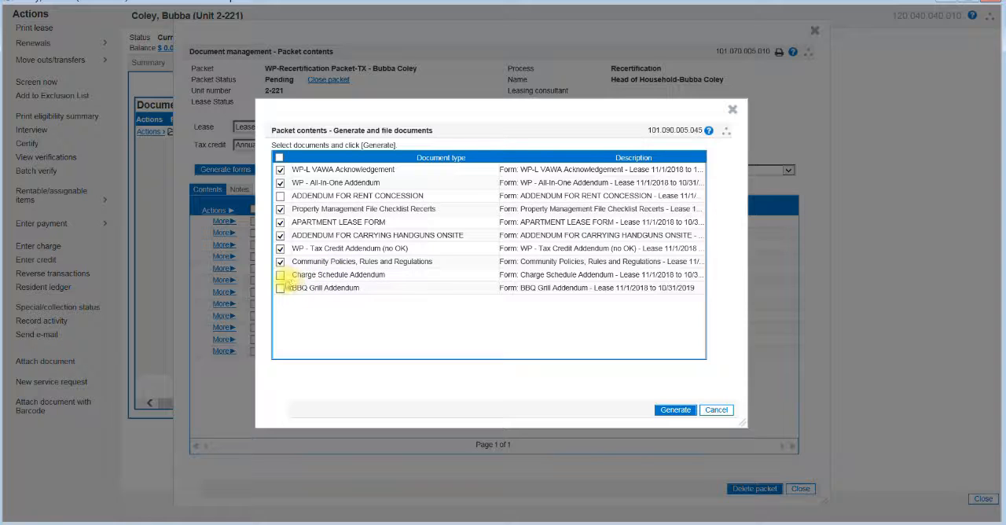
{"action": "left_click", "coordinate": [280, 275]}
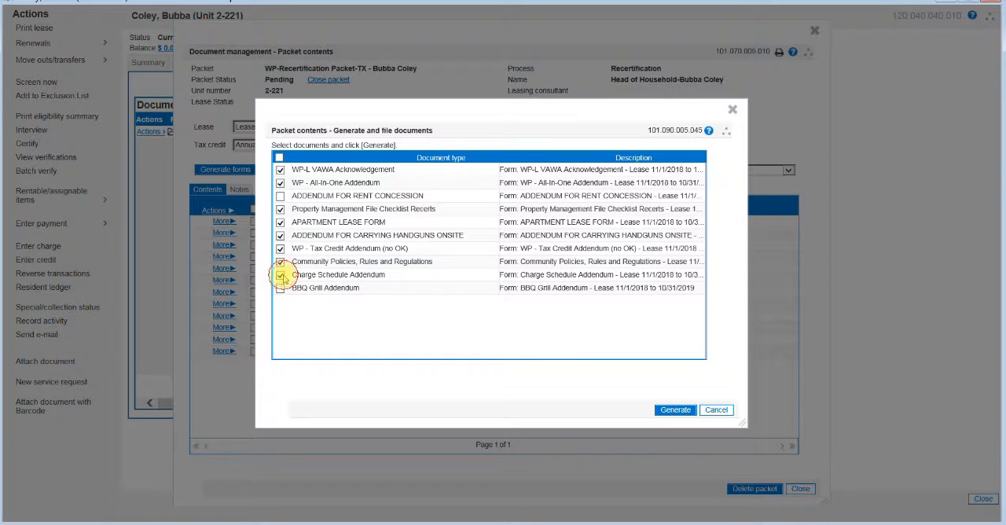
{"action": "left_click", "coordinate": [678, 412]}
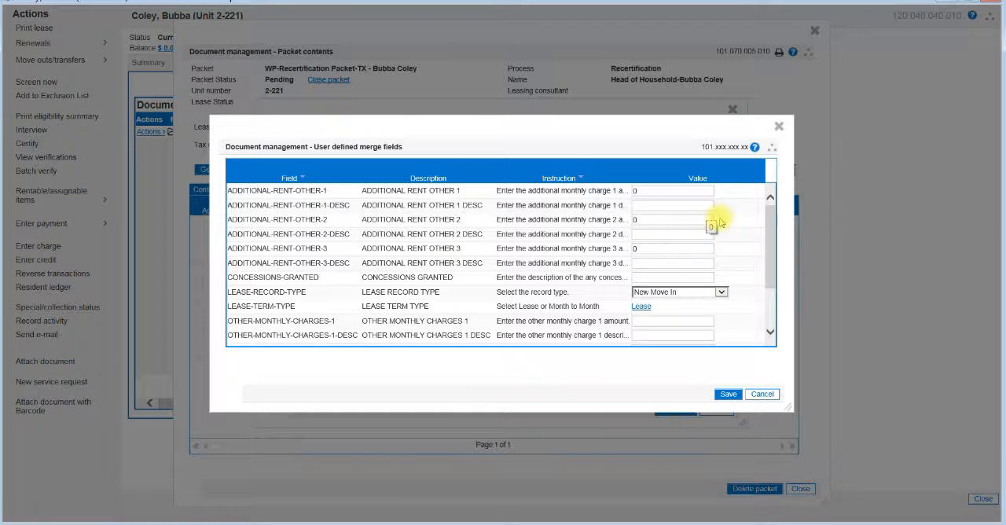
Set the LEASE-RECORD-TYPE merge field to Renewal, save the merge fields and refresh the packet contents.
{"action": "mouse_move", "coordinate": [768, 250]}
{"action": "left_mouse_down"}
{"action": "mouse_move", "coordinate": [767, 281]}
{"action": "mouse_move", "coordinate": [764, 241]}
{"action": "left_mouse_up"}
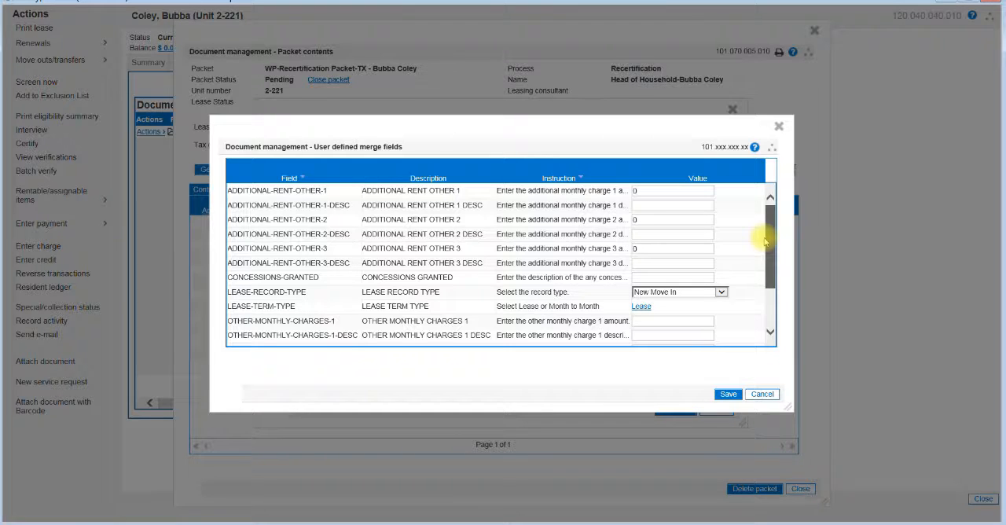
{"action": "left_click_drag", "start_coordinate": [765, 241], "coordinate": [753, 283]}
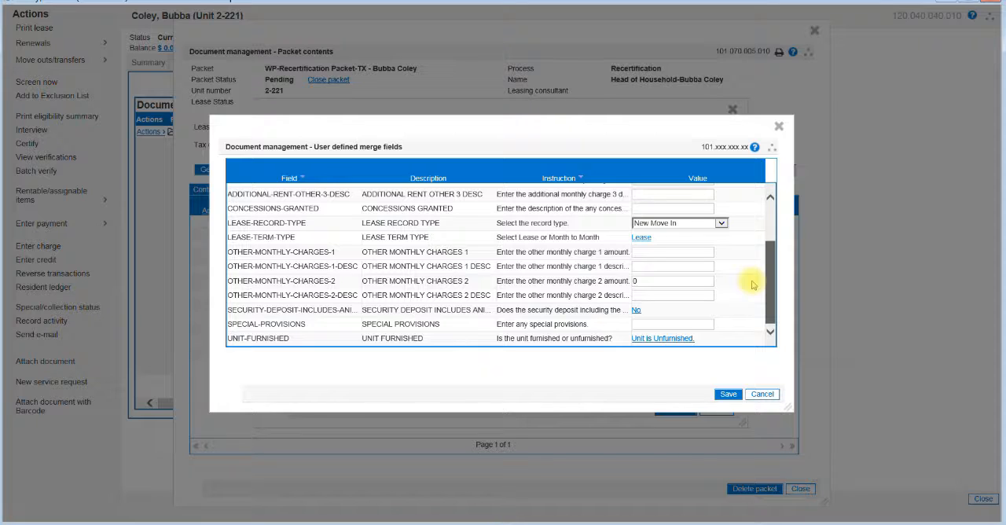
{"action": "left_click", "coordinate": [720, 224]}
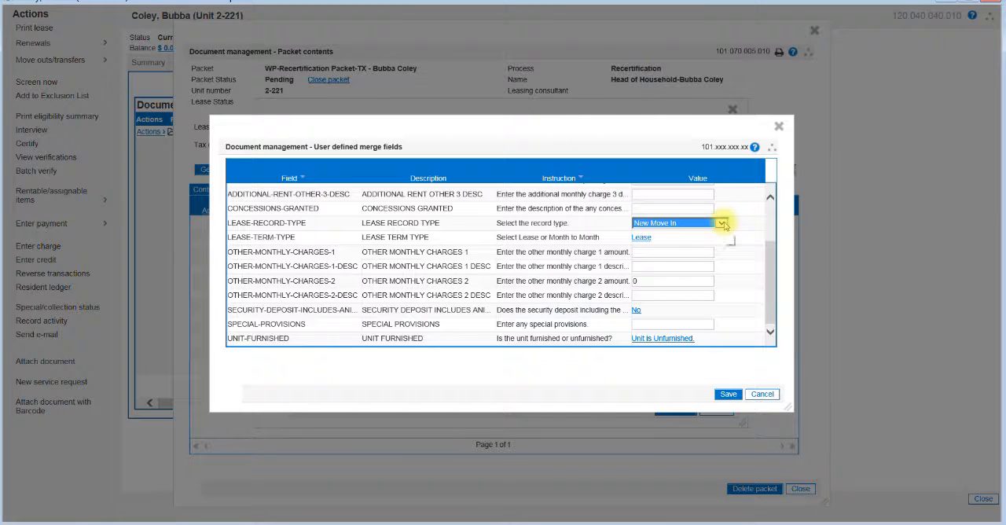
{"action": "left_click", "coordinate": [721, 224]}
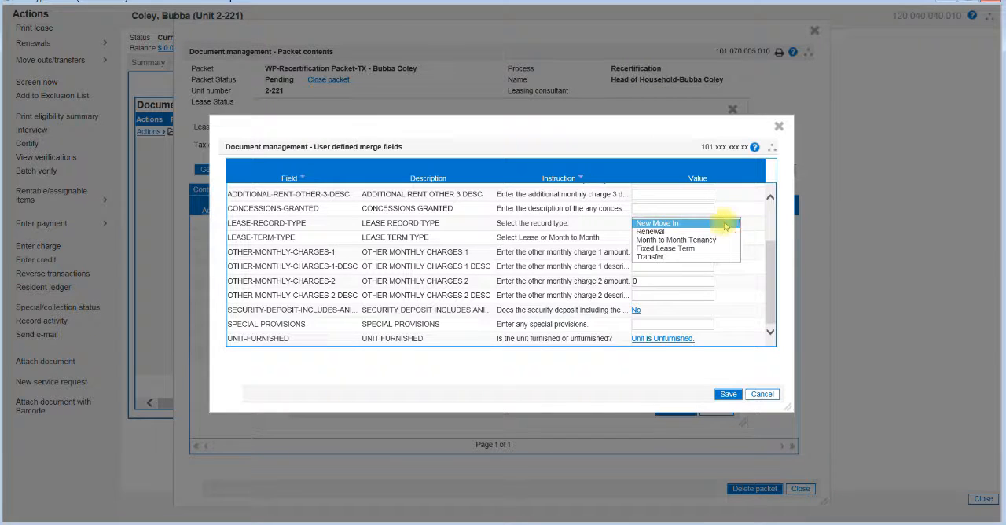
{"action": "left_click", "coordinate": [769, 253]}
{"action": "left_click_drag", "start_coordinate": [770, 253], "coordinate": [743, 282]}
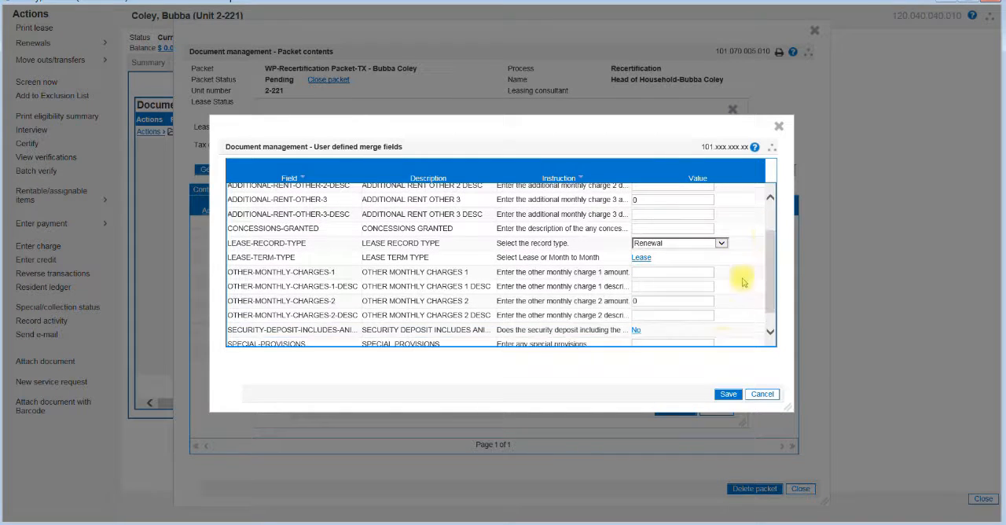
{"action": "left_click", "coordinate": [727, 394]}
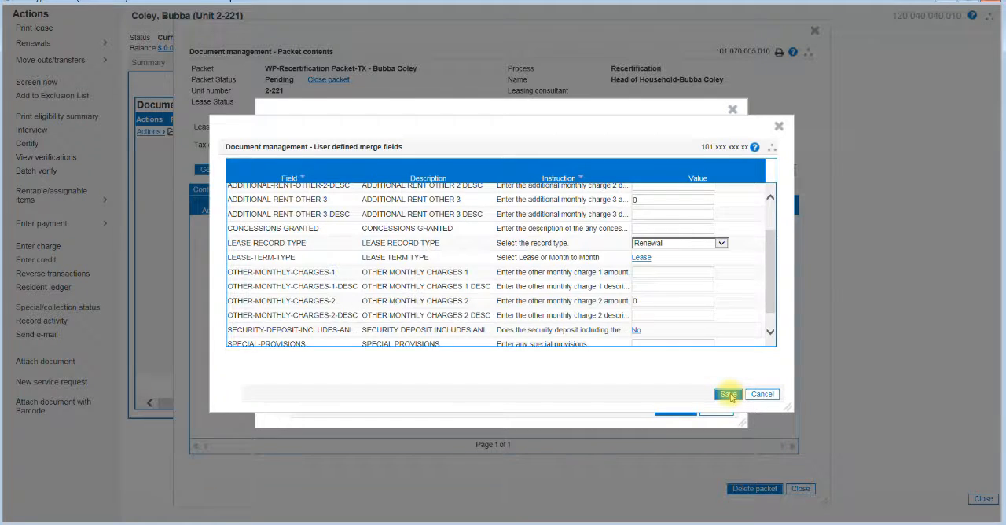
{"action": "left_click", "coordinate": [729, 394]}
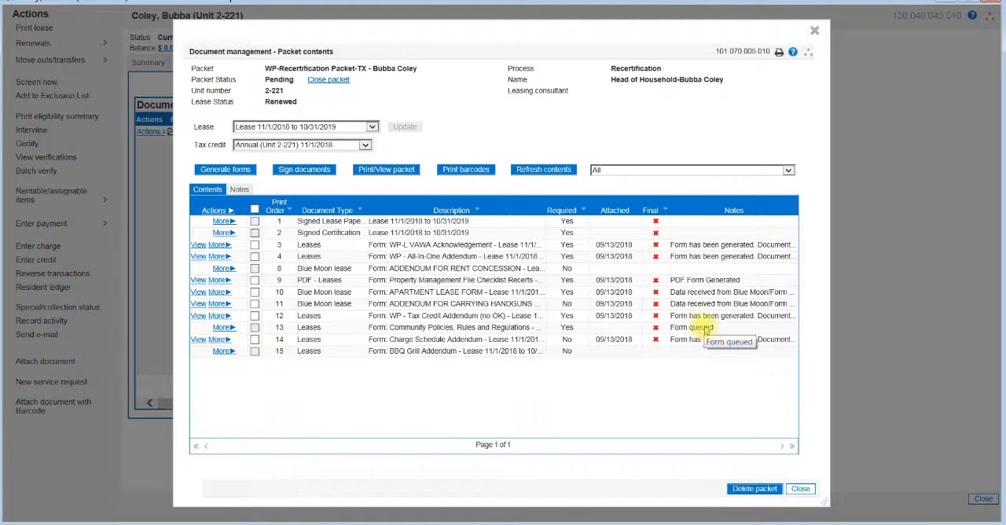
{"action": "left_click", "coordinate": [549, 174]}
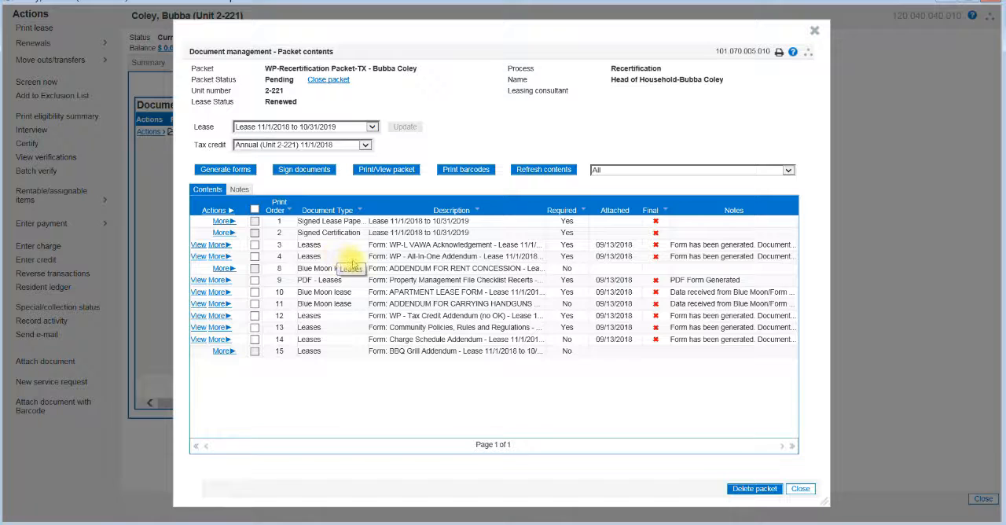
In the packet's print order, move WP - All-In-One Addendum and Property Management File Checklist Recerts above WP-L VAWA Acknowledgement.
{"action": "left_click", "coordinate": [386, 170]}
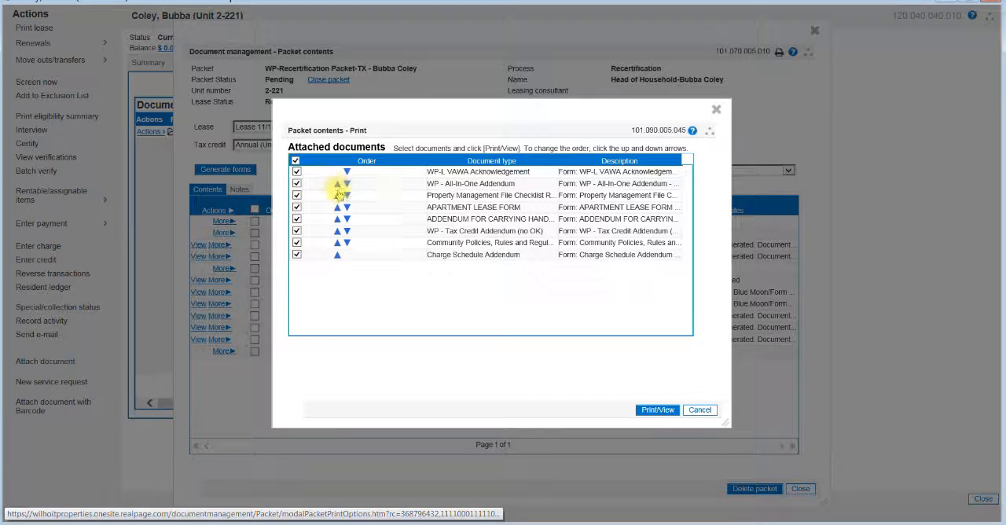
{"action": "left_click", "coordinate": [337, 187]}
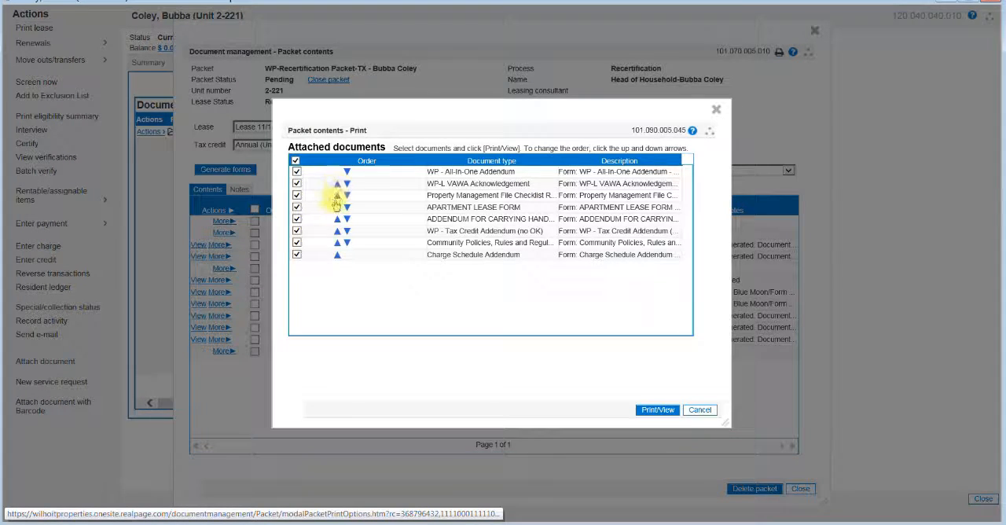
{"action": "left_click", "coordinate": [337, 195]}
{"action": "left_click", "coordinate": [346, 207]}
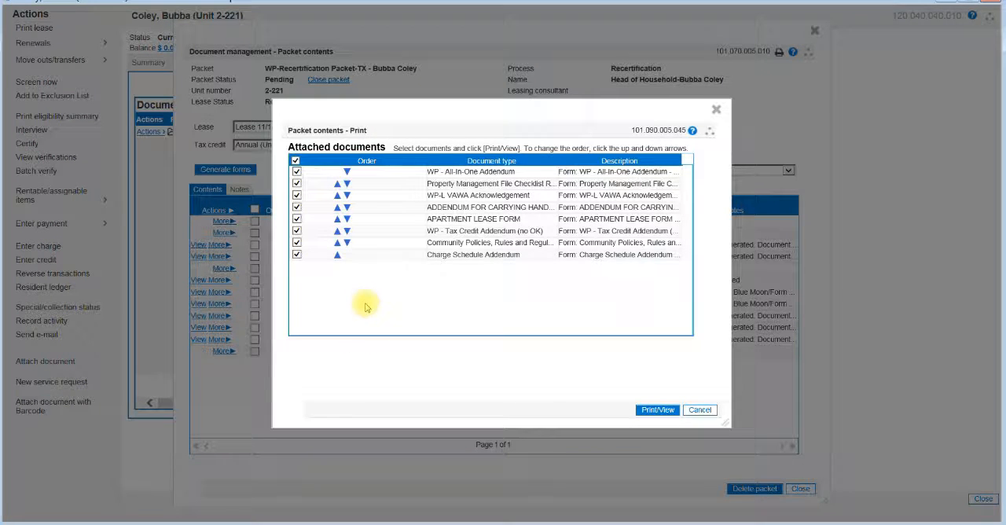
{"action": "left_click", "coordinate": [337, 219]}
{"action": "left_click", "coordinate": [337, 220]}
{"action": "left_click", "coordinate": [338, 220]}
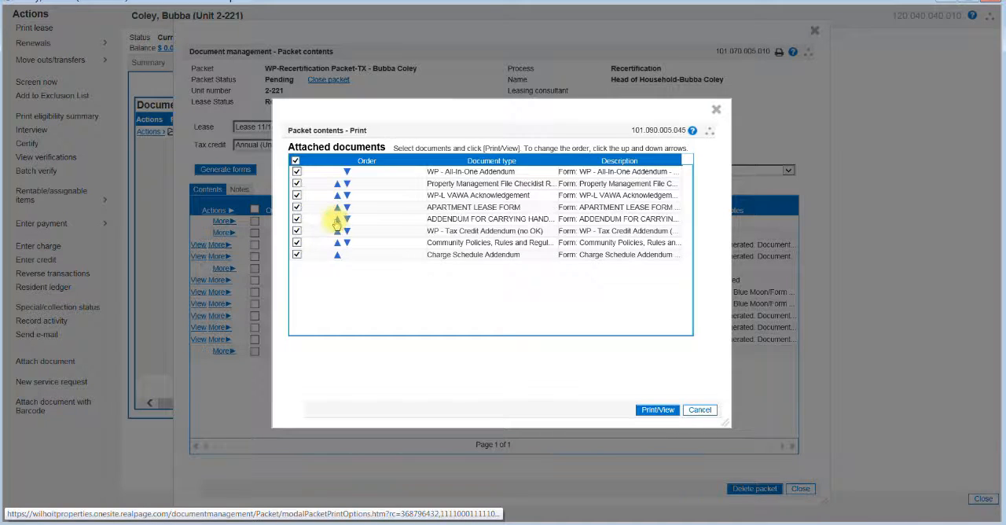
{"action": "left_click", "coordinate": [337, 219]}
{"action": "left_click", "coordinate": [337, 219]}
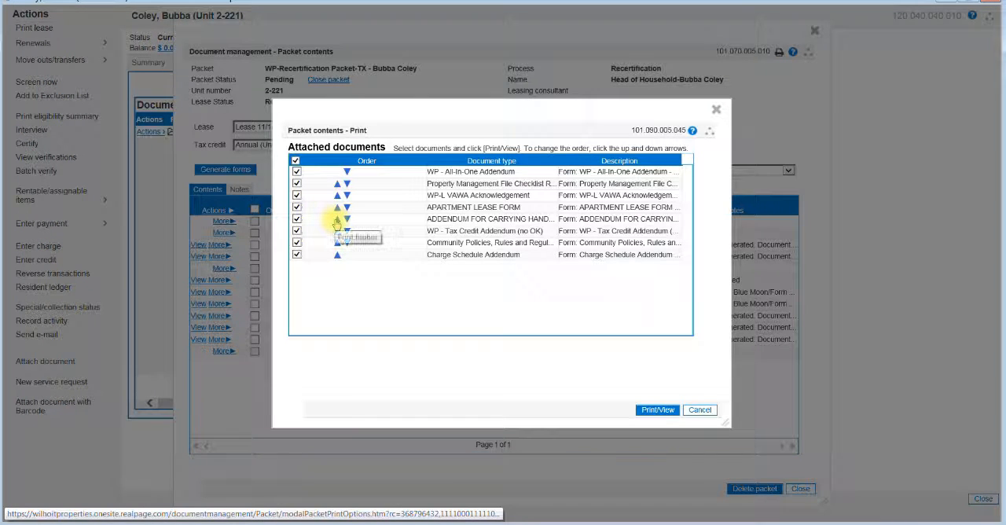
Move APARTMENT LEASE FORM to the first place in the print order and print/view the selected packet documents.
{"action": "left_click", "coordinate": [337, 207]}
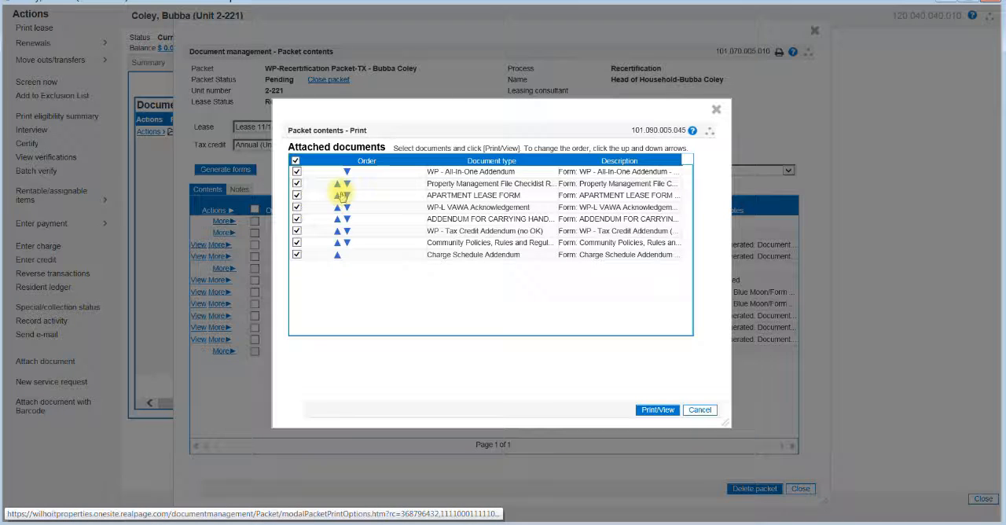
{"action": "left_click", "coordinate": [337, 194]}
{"action": "left_click", "coordinate": [338, 183]}
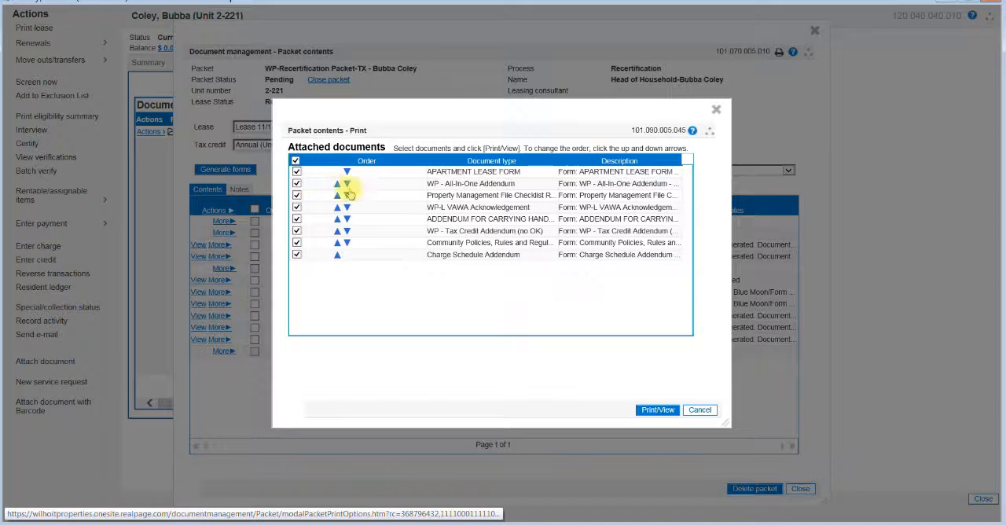
{"action": "left_click", "coordinate": [659, 410]}
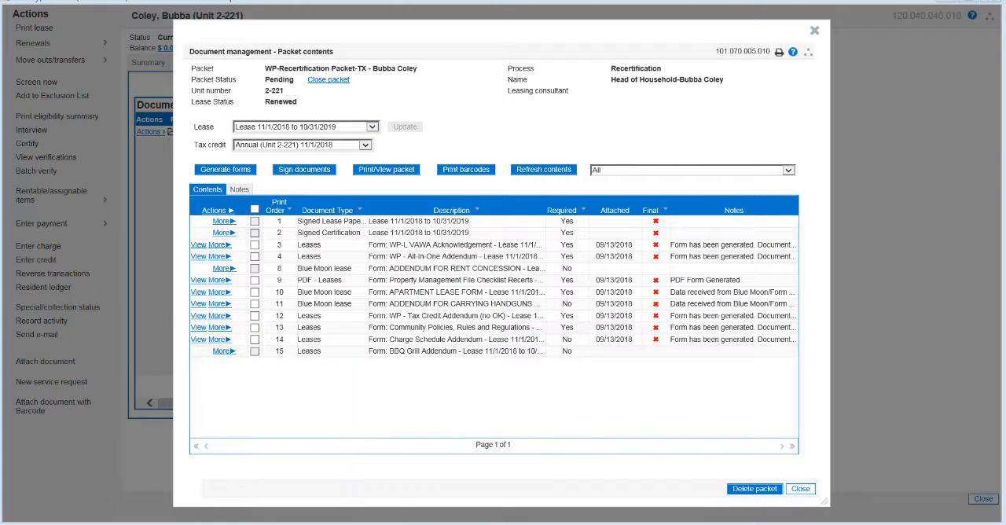
Open the generated packet document and examine the filled-in details and clauses of the Apartment Lease Contract.
{"action": "mouse_move", "coordinate": [158, 523]}
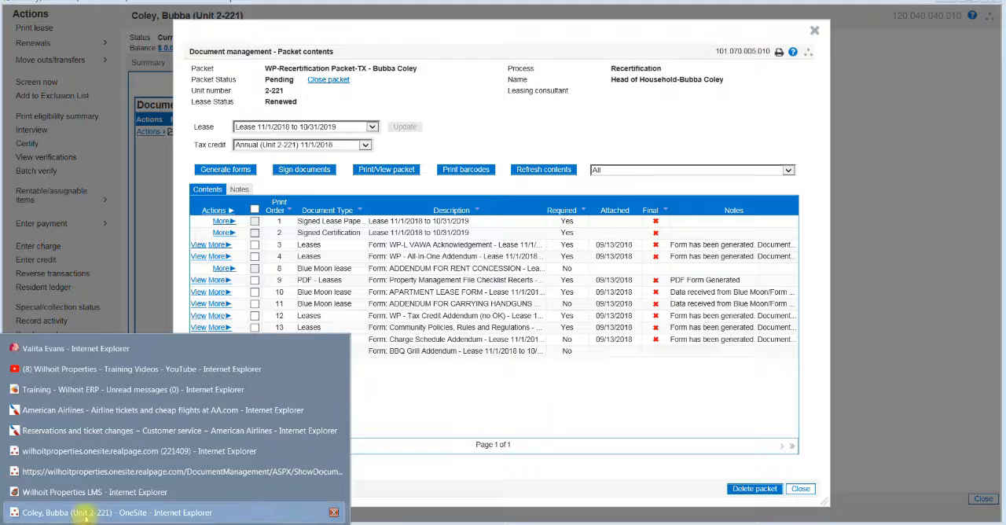
{"action": "left_click", "coordinate": [92, 472]}
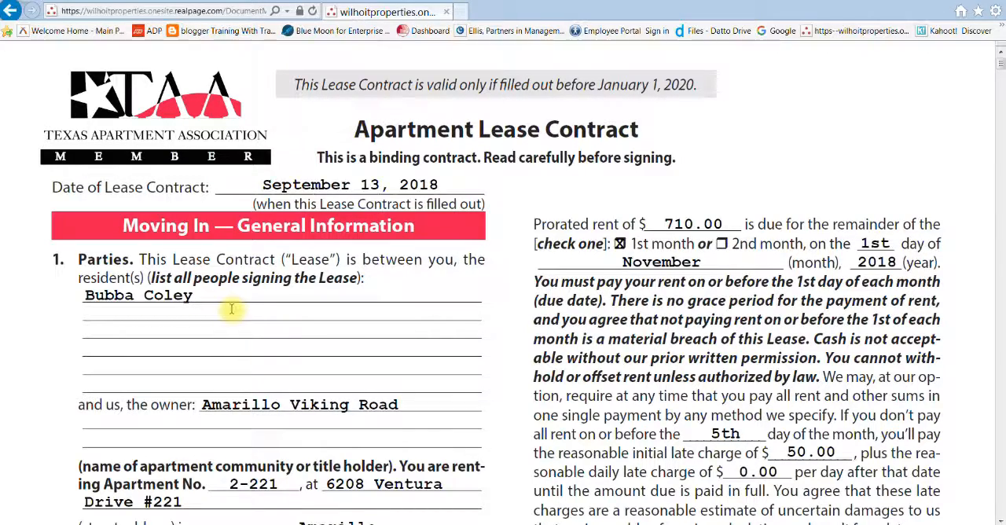
{"action": "scroll", "coordinate": [260, 322], "scroll_direction": "down", "scroll_amount": 8}
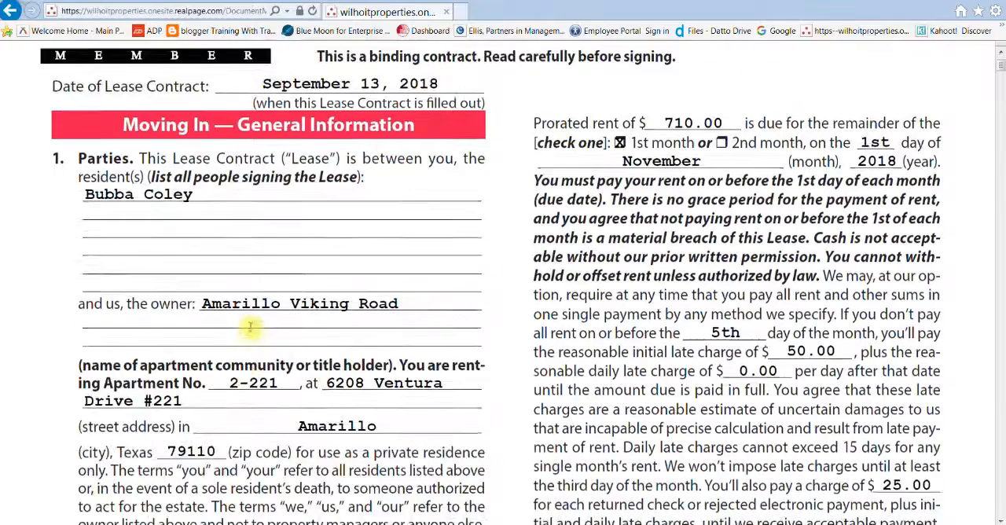
{"action": "scroll", "coordinate": [248, 324], "scroll_direction": "down", "scroll_amount": 5}
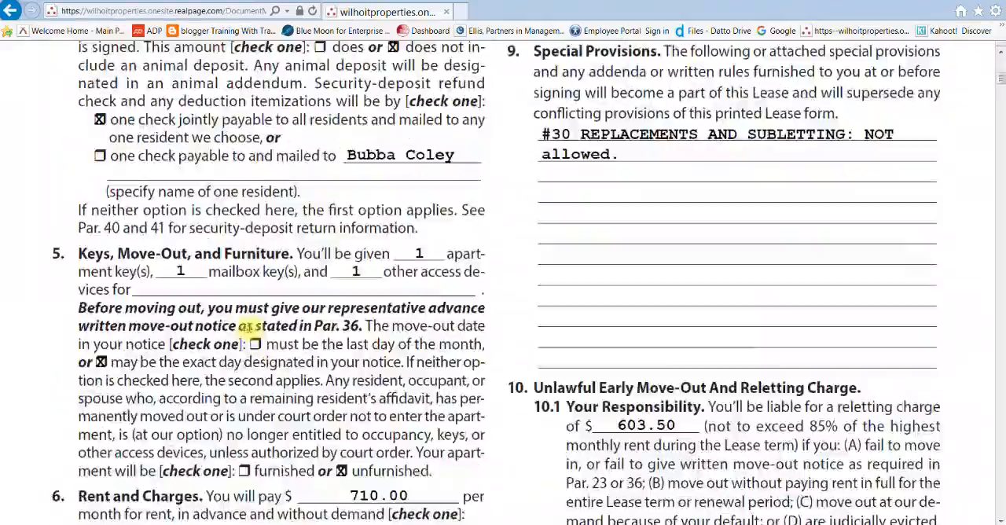
{"action": "scroll", "coordinate": [248, 327], "scroll_direction": "down", "scroll_amount": 3}
{"action": "scroll", "coordinate": [248, 326], "scroll_direction": "down", "scroll_amount": 10}
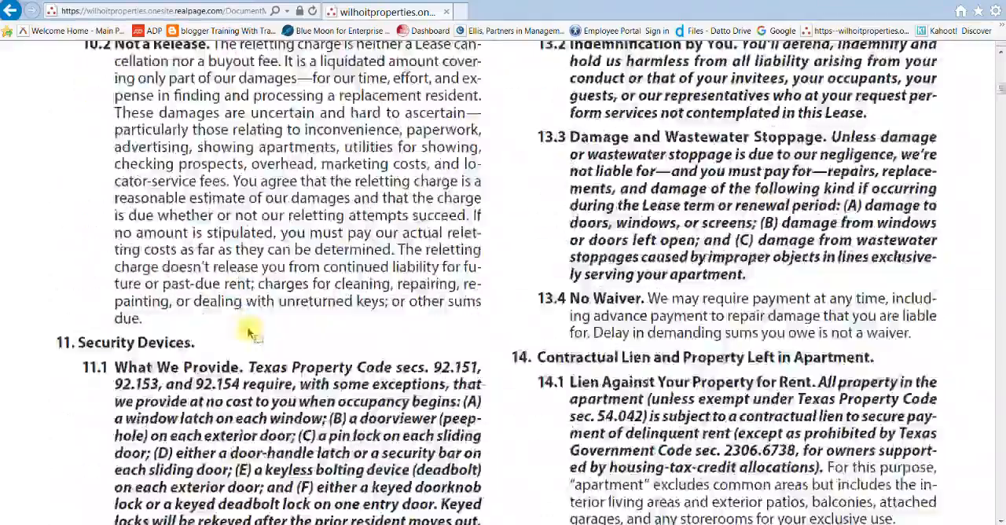
{"action": "scroll", "coordinate": [247, 331], "scroll_direction": "down", "scroll_amount": 10}
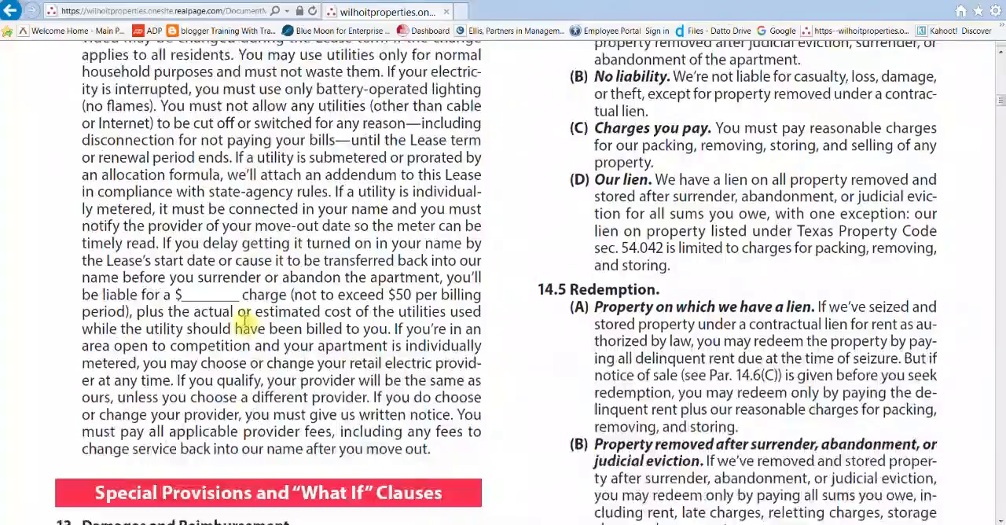
{"action": "scroll", "coordinate": [243, 314], "scroll_direction": "down", "scroll_amount": 10}
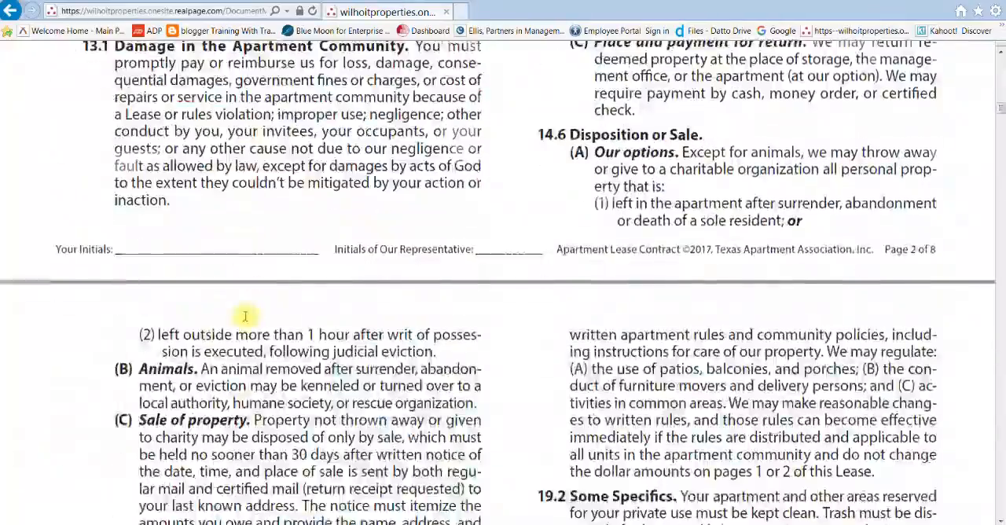
{"action": "scroll", "coordinate": [244, 312], "scroll_direction": "down", "scroll_amount": 10}
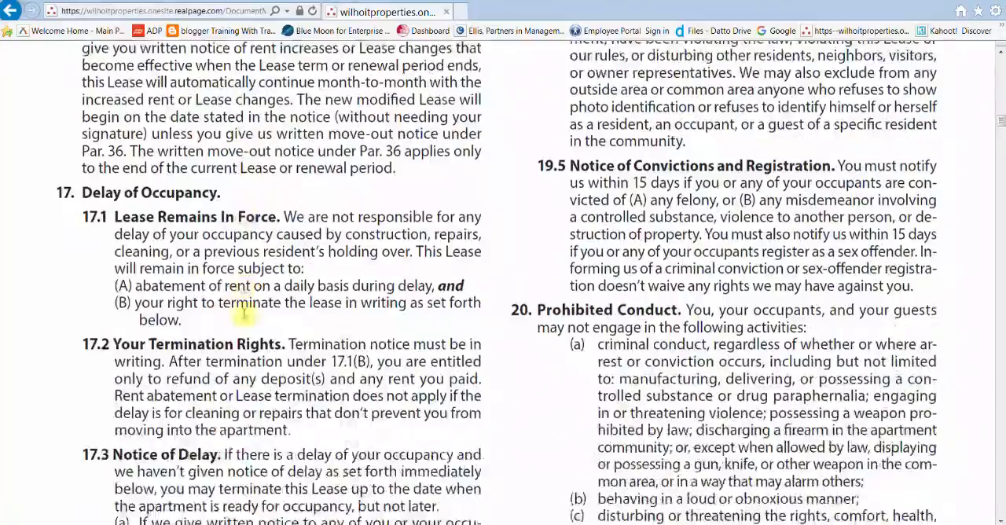
{"action": "scroll", "coordinate": [245, 313], "scroll_direction": "down", "scroll_amount": 1}
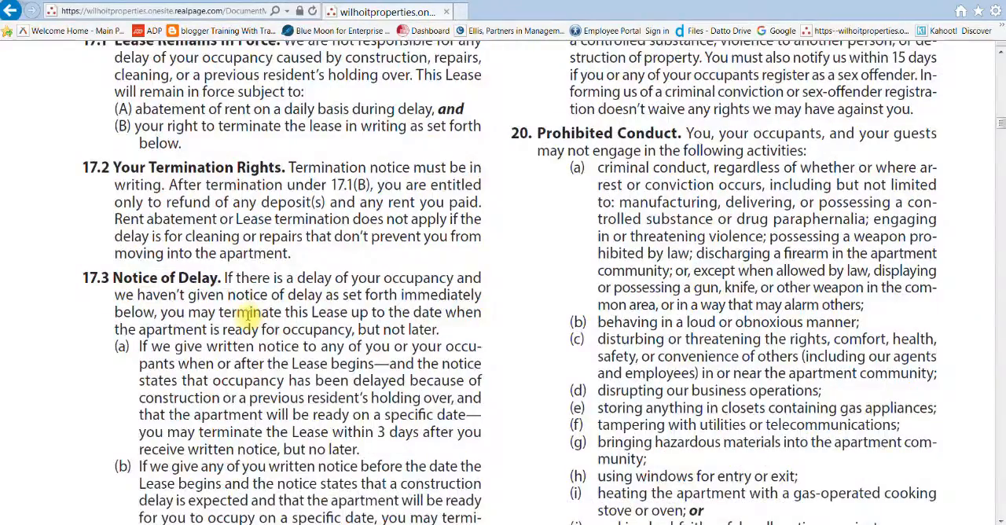
{"action": "scroll", "coordinate": [248, 312], "scroll_direction": "down", "scroll_amount": 6}
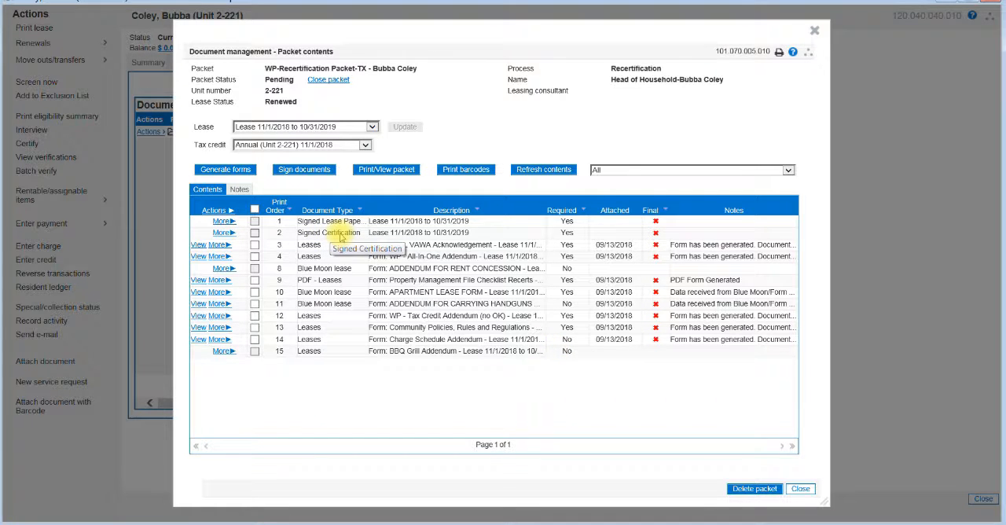
Select only Signed Lease Paperwork and Signed Certification for barcode cover pages, and cancel without printing.
{"action": "left_click", "coordinate": [465, 171]}
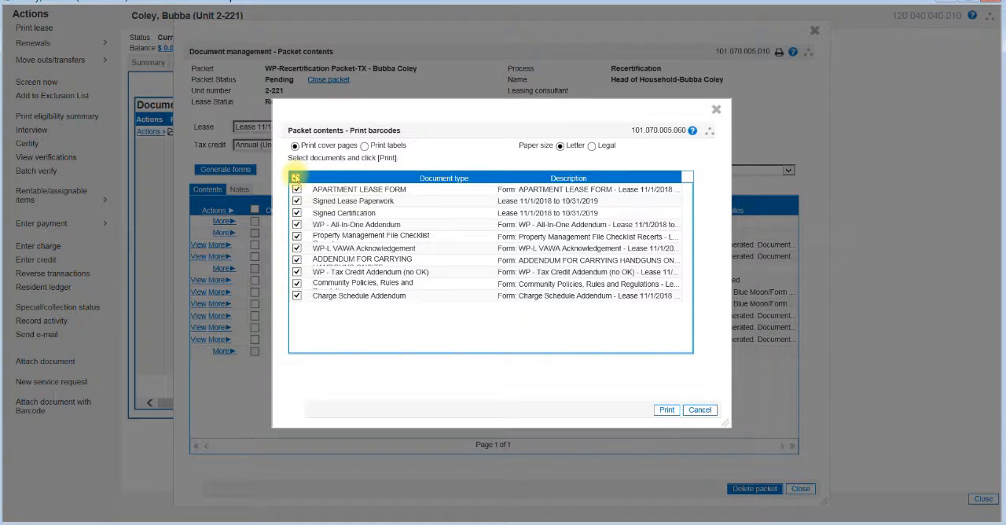
{"action": "left_click", "coordinate": [295, 178]}
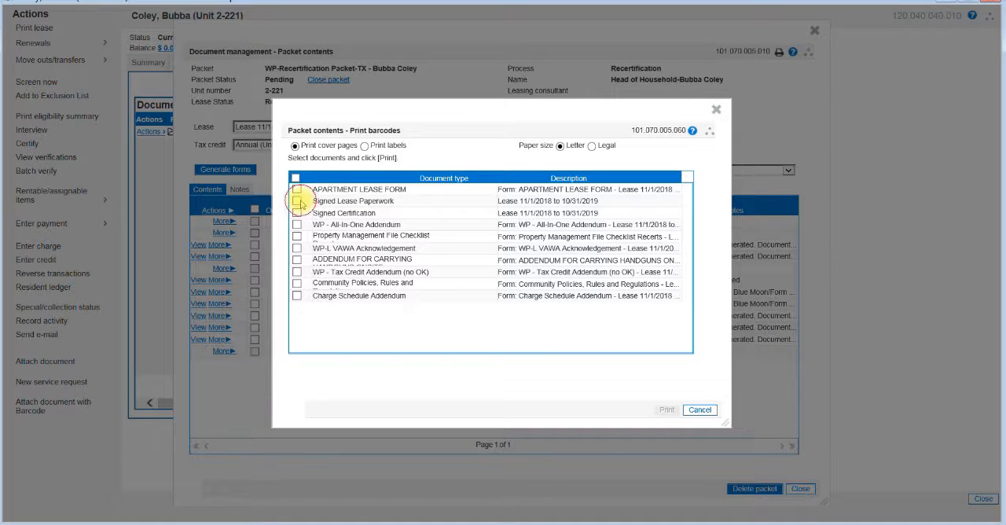
{"action": "left_click", "coordinate": [297, 201]}
{"action": "left_click", "coordinate": [297, 213]}
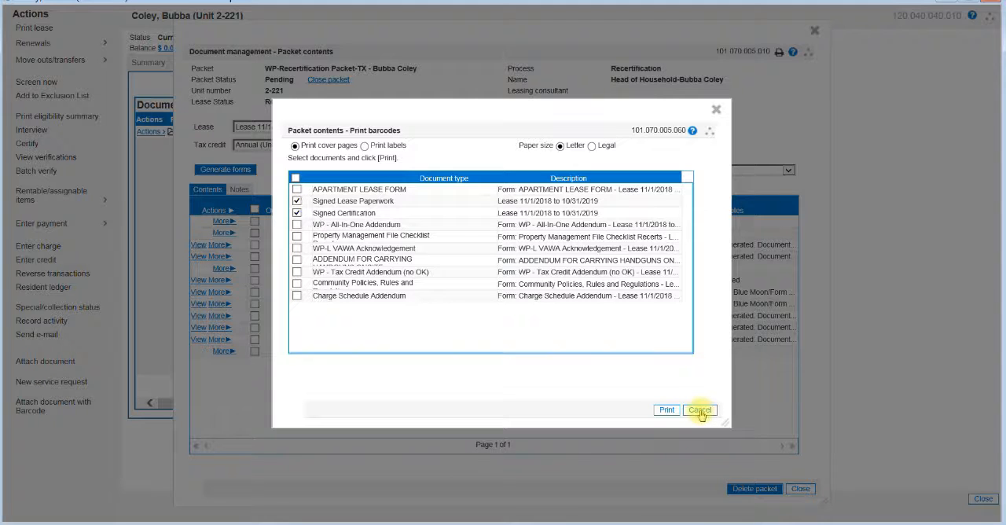
{"action": "left_click", "coordinate": [699, 412]}
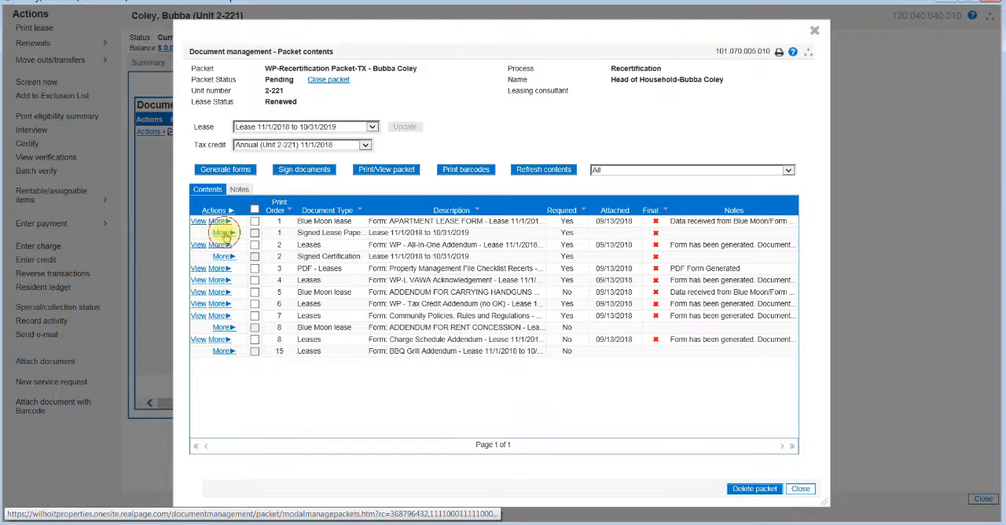
Attach bubbalease.pdf to the packet's Signed Lease Paperwork document, keeping the default attachment options.
{"action": "left_click", "coordinate": [224, 234]}
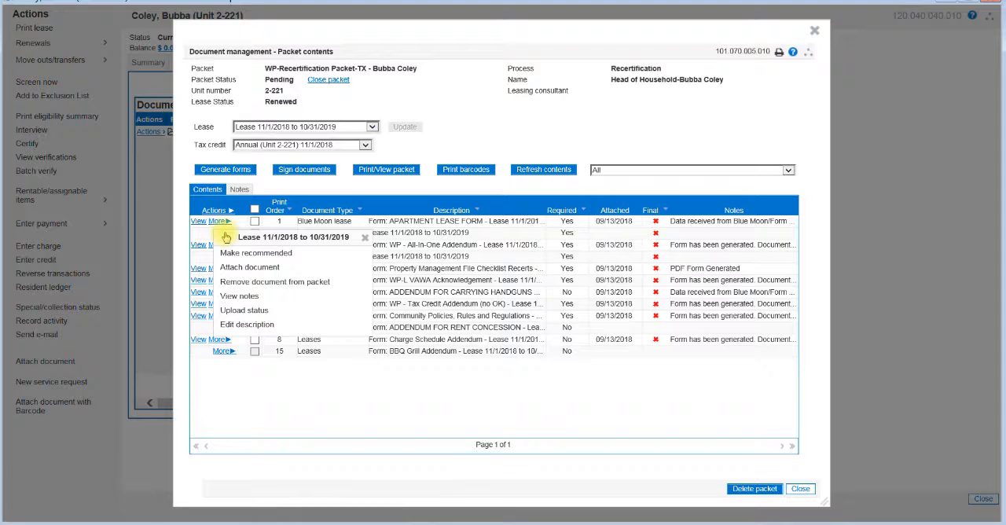
{"action": "left_click", "coordinate": [258, 268]}
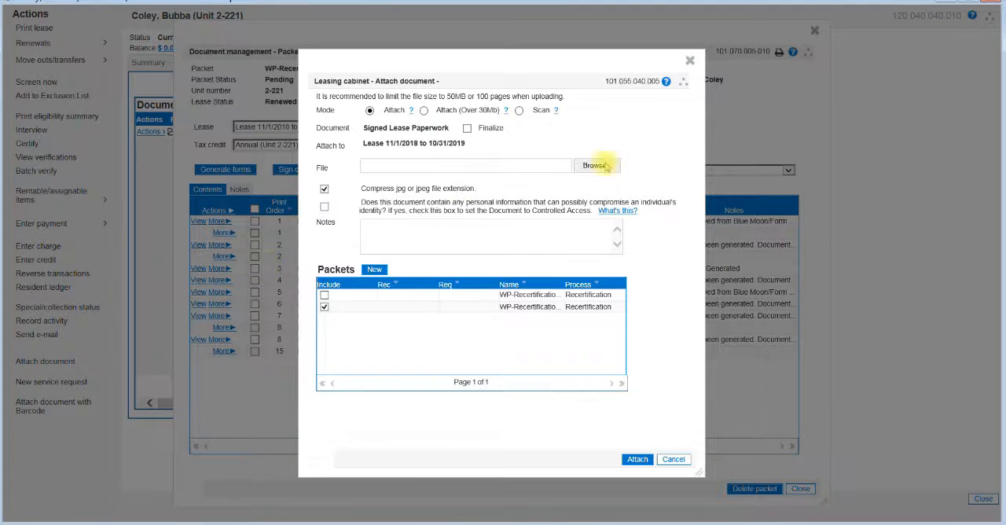
{"action": "left_click", "coordinate": [595, 165]}
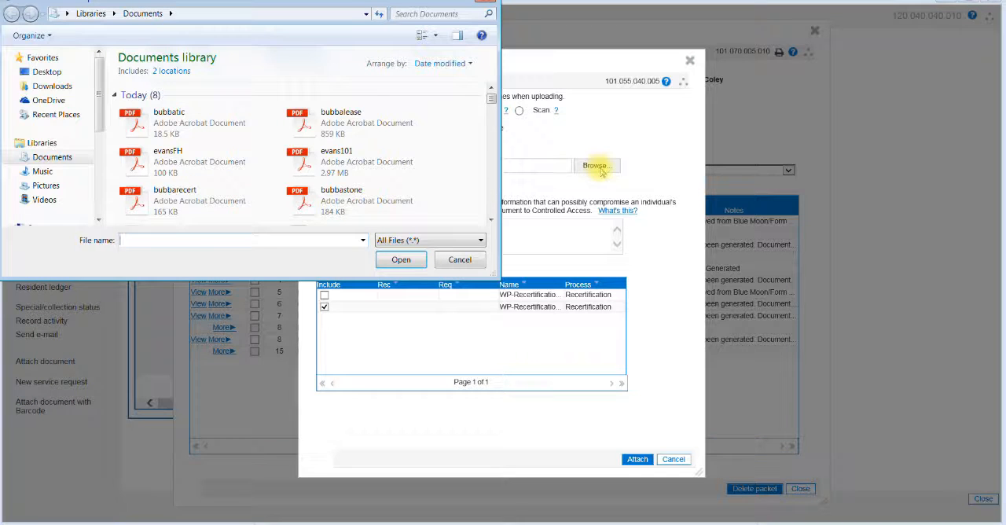
{"action": "double_click", "coordinate": [336, 126]}
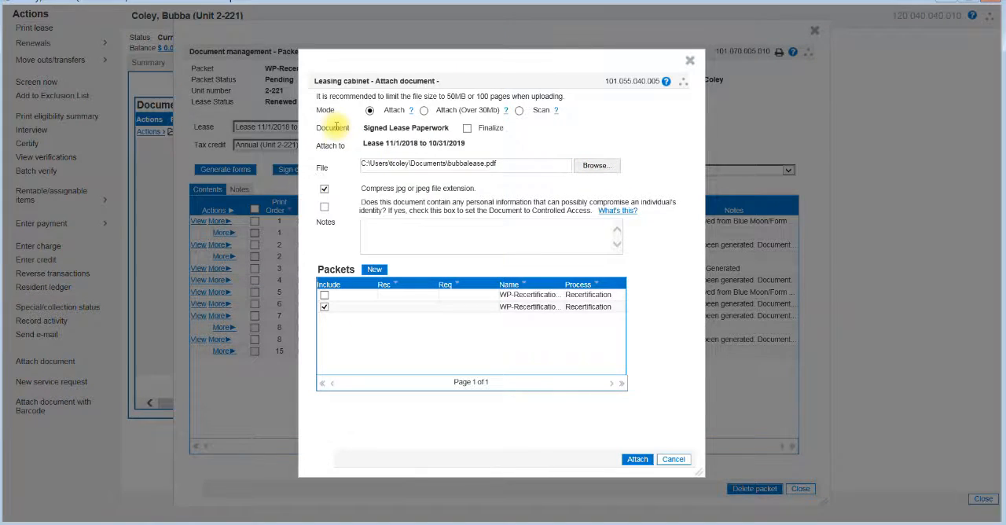
{"action": "left_click", "coordinate": [625, 460]}
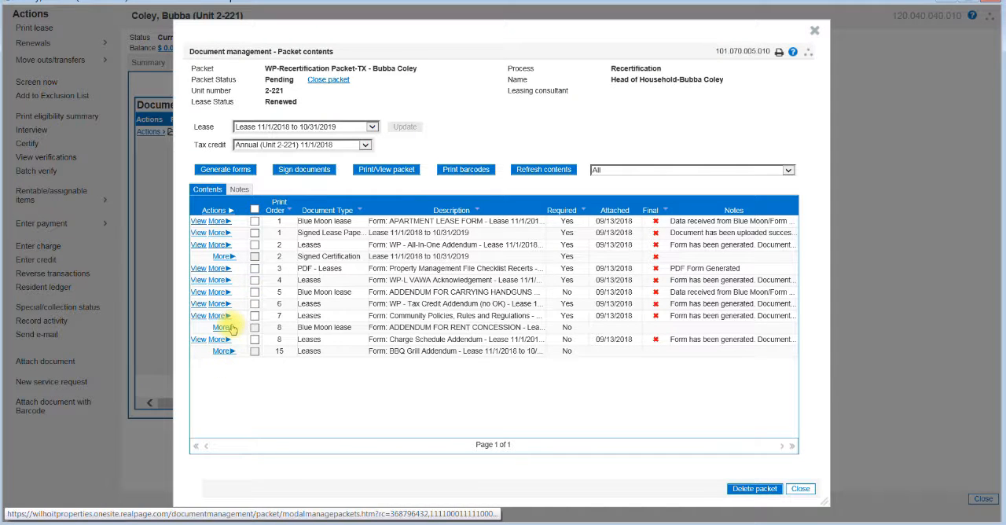
Attach bubbatic.pdf to the packet's Signed Certification document, keeping the default attachment options.
{"action": "left_click", "coordinate": [224, 257]}
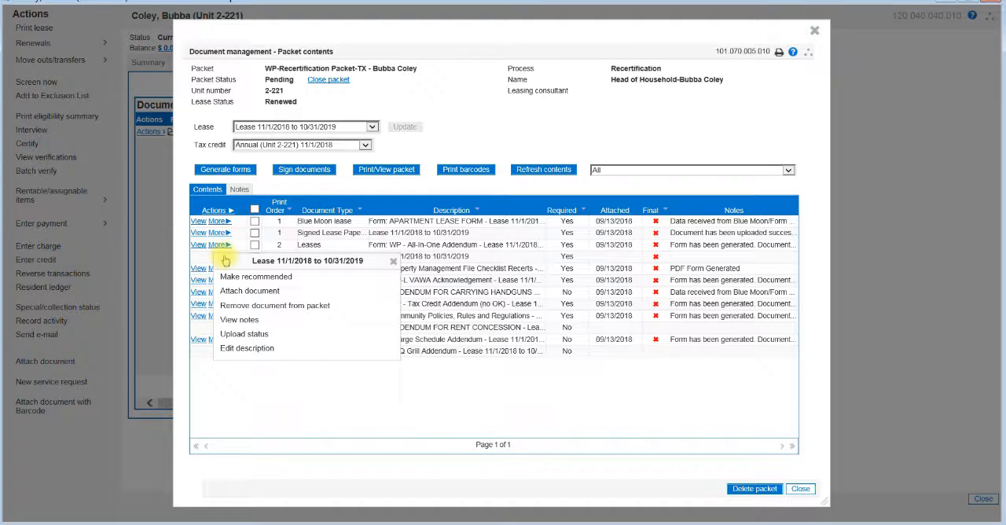
{"action": "left_click", "coordinate": [245, 292]}
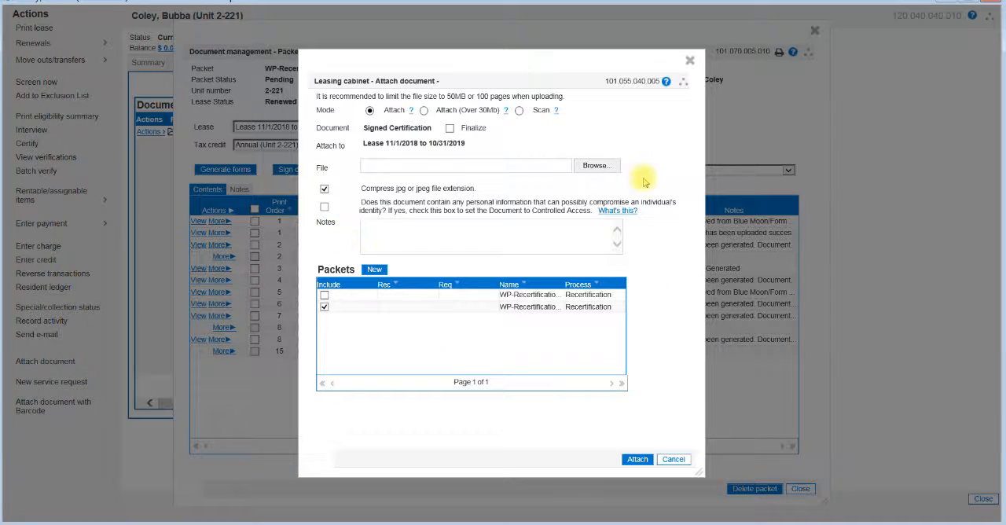
{"action": "left_click", "coordinate": [596, 165]}
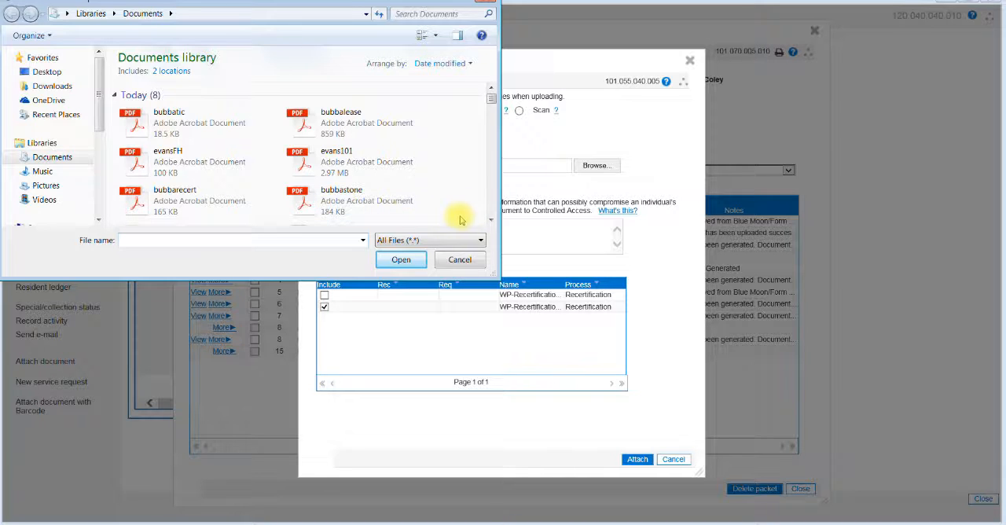
{"action": "double_click", "coordinate": [170, 117]}
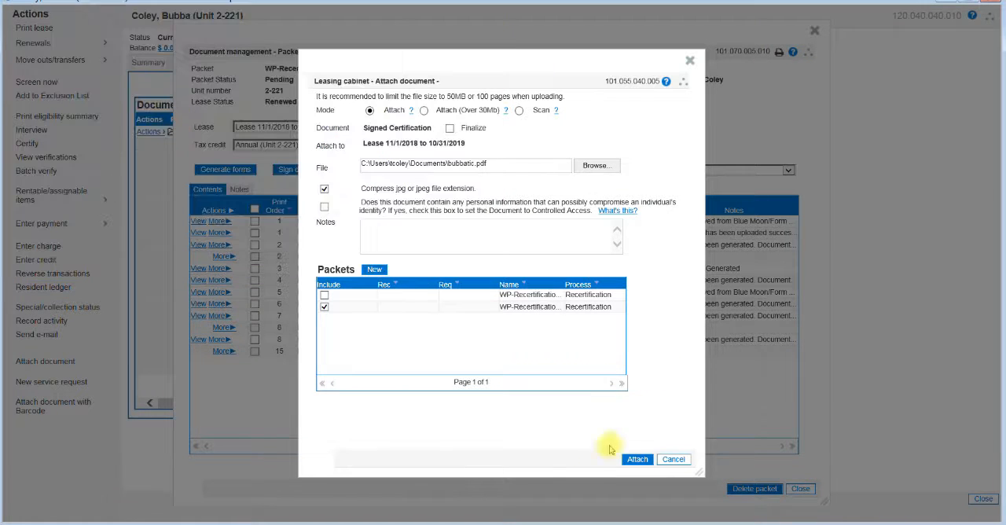
{"action": "left_click", "coordinate": [637, 459]}
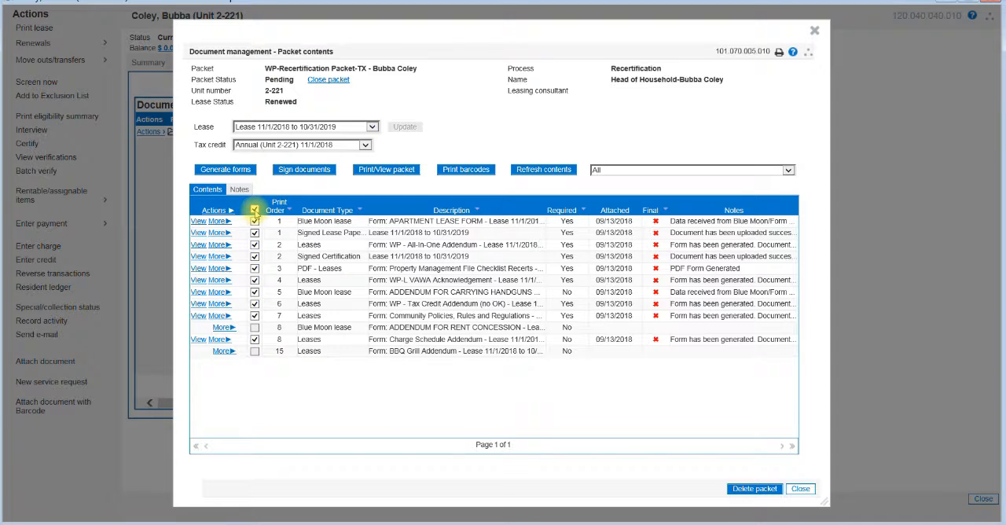
Make all attached documents in the recertification packet final and close the packet contents.
{"action": "left_click", "coordinate": [211, 210]}
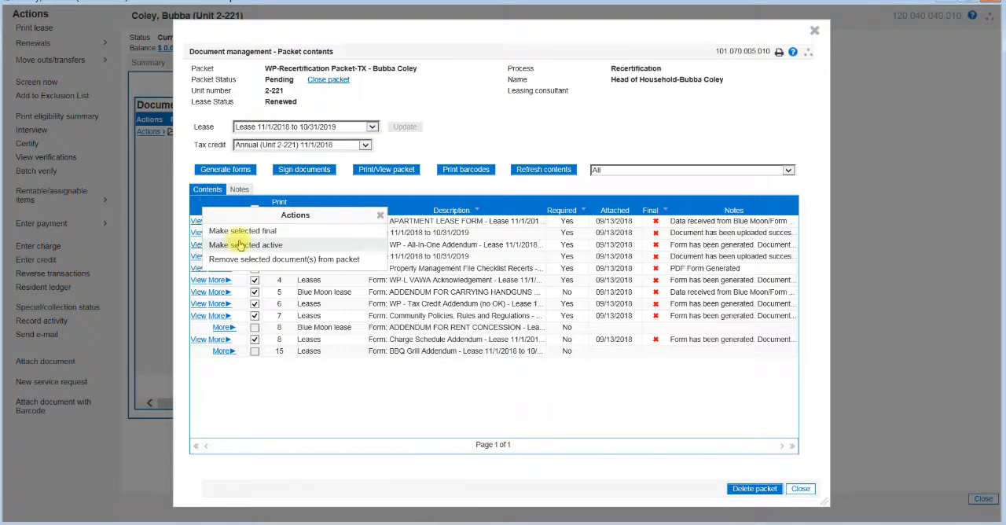
{"action": "left_click", "coordinate": [242, 231]}
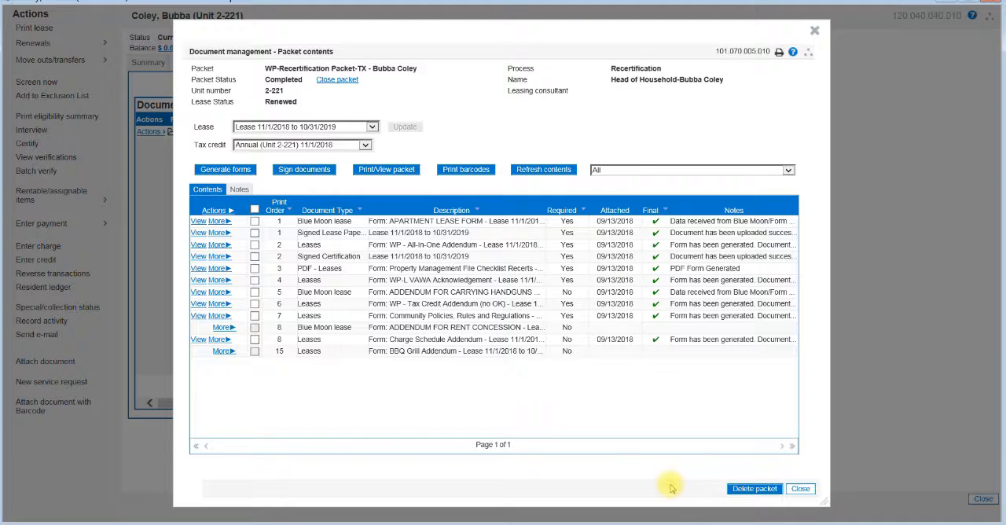
{"action": "left_click", "coordinate": [801, 489]}
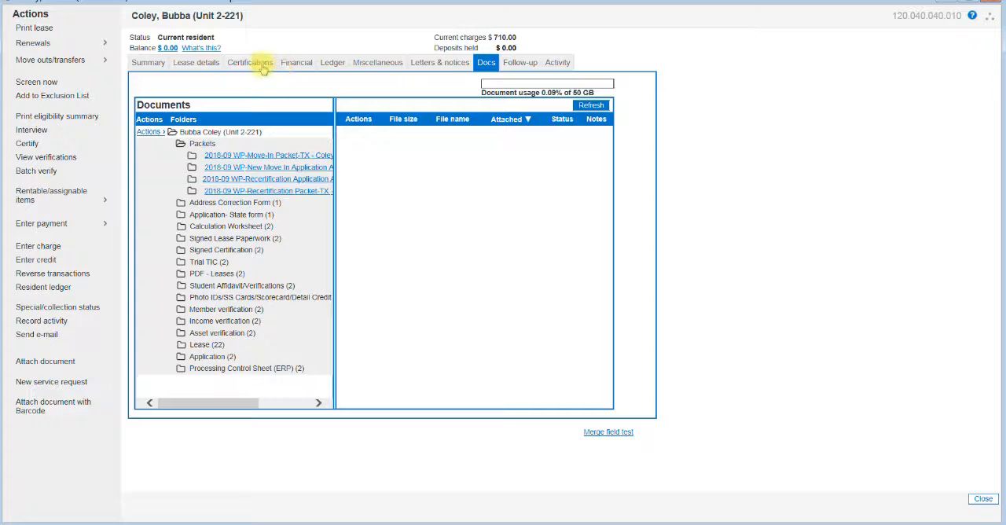
Start completing the resident's approved Annual certification effective 11/01/2018.
{"action": "left_click", "coordinate": [253, 65]}
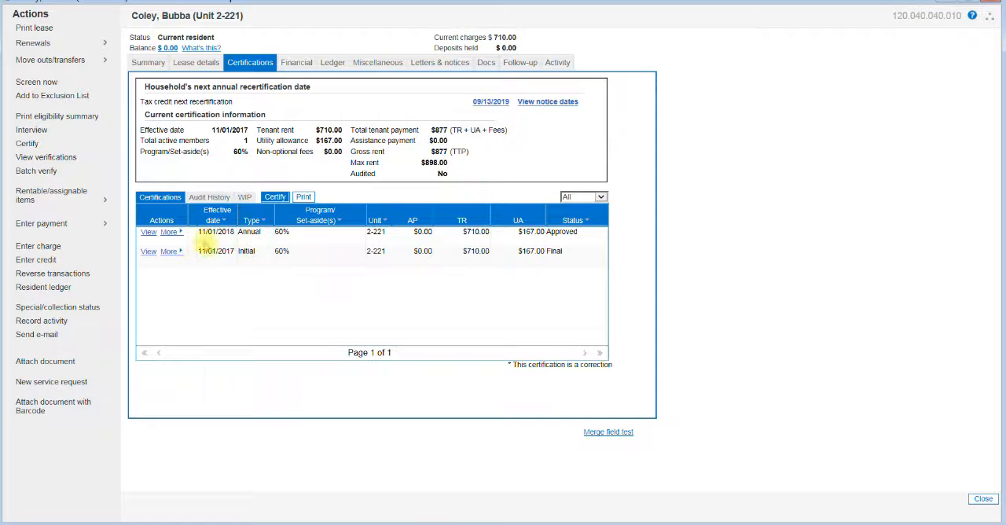
{"action": "left_click", "coordinate": [169, 233]}
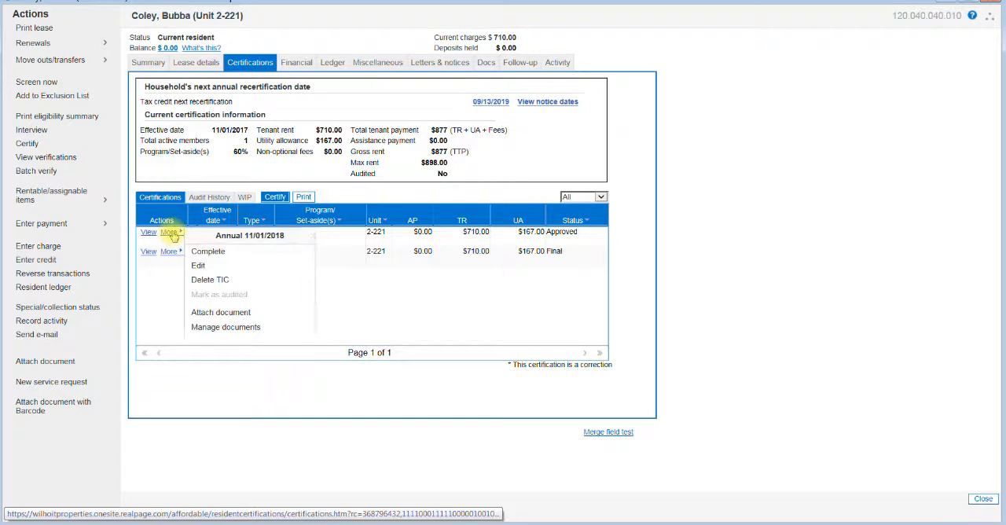
{"action": "left_click", "coordinate": [209, 252]}
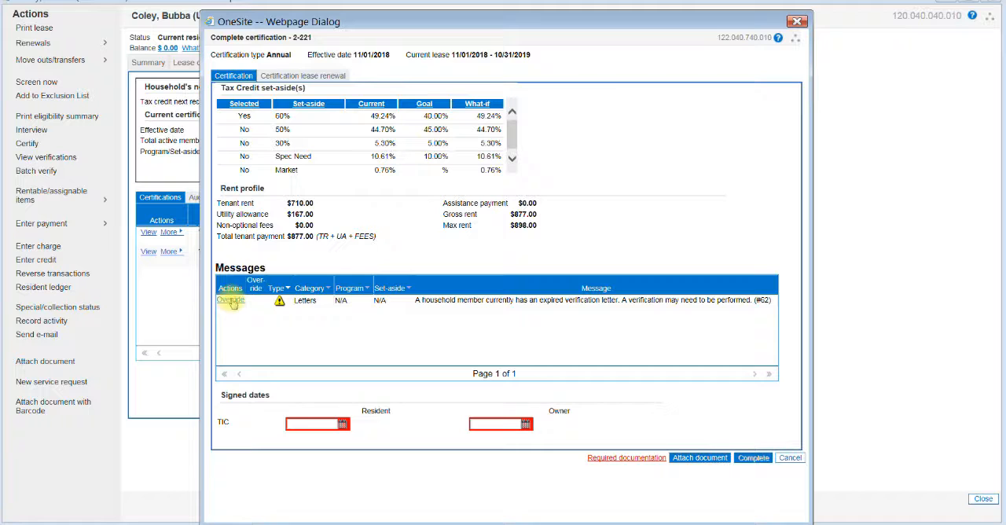
Override the expired verification letter message with the reason N/A and save the override.
{"action": "left_click", "coordinate": [235, 302]}
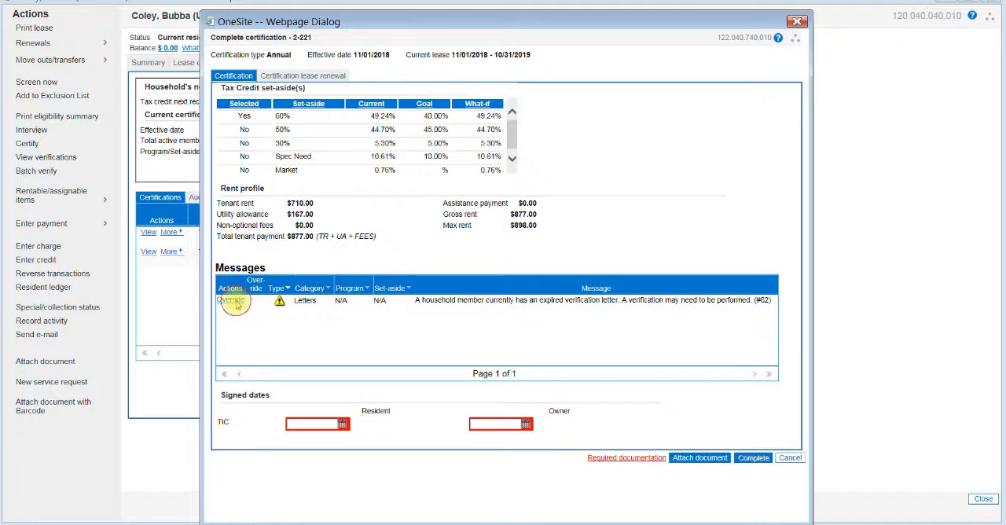
{"action": "left_click", "coordinate": [423, 152]}
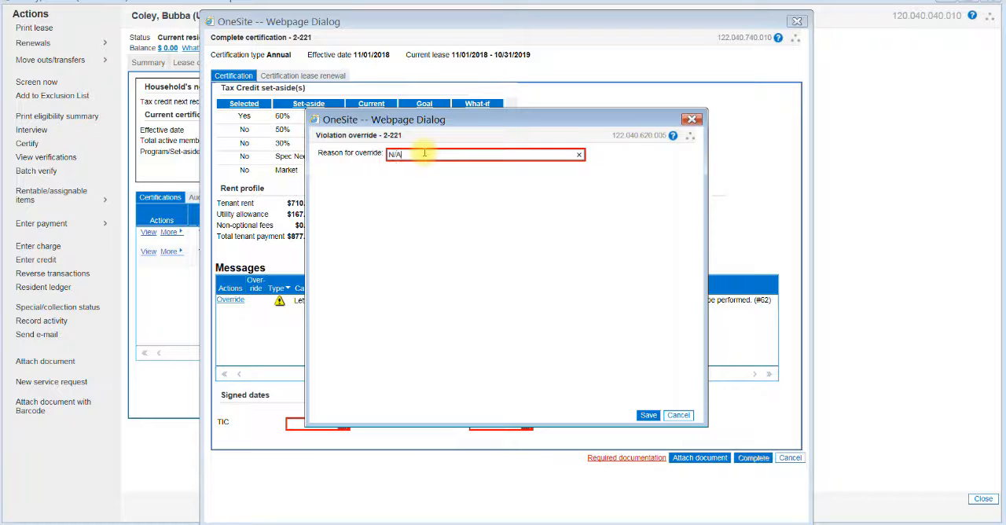
{"action": "type", "text": "N/A"}
{"action": "left_click", "coordinate": [647, 415]}
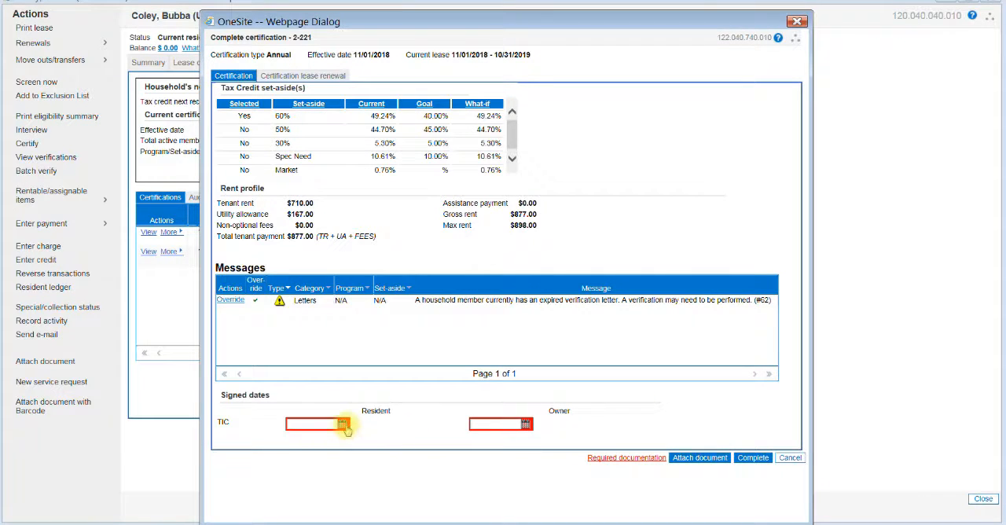
Set the TIC signed dates for both resident and owner to 09/13/2018 and try to complete the certification.
{"action": "left_click", "coordinate": [343, 424]}
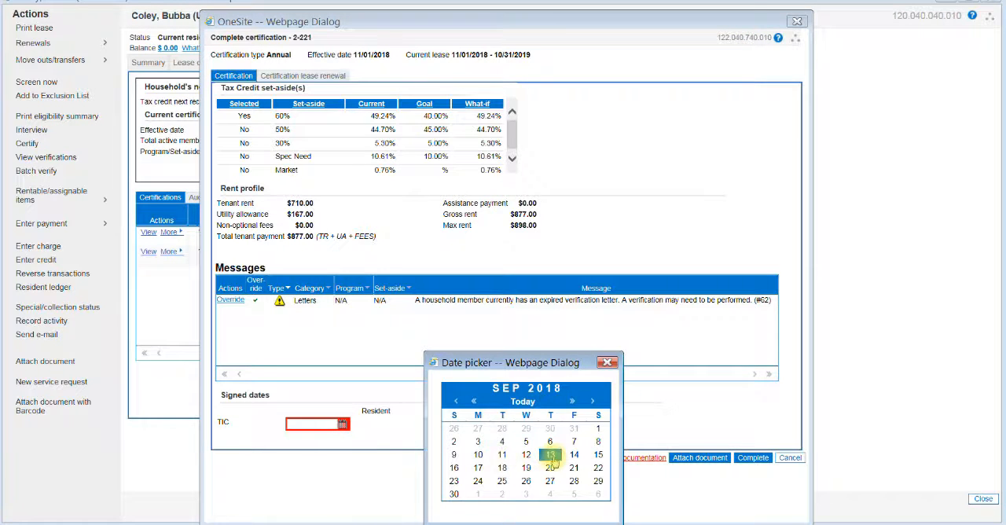
{"action": "left_click", "coordinate": [551, 456]}
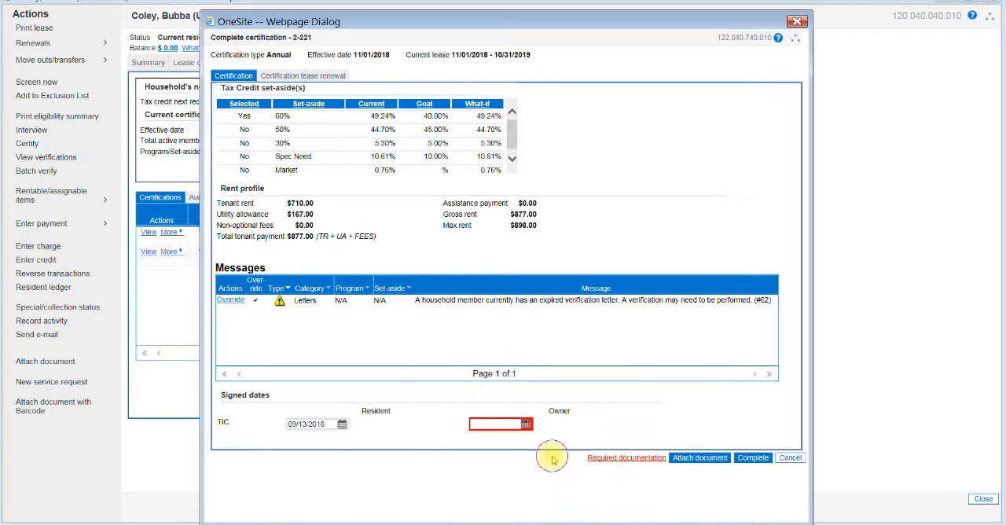
{"action": "left_click", "coordinate": [526, 426]}
{"action": "left_click", "coordinate": [779, 454]}
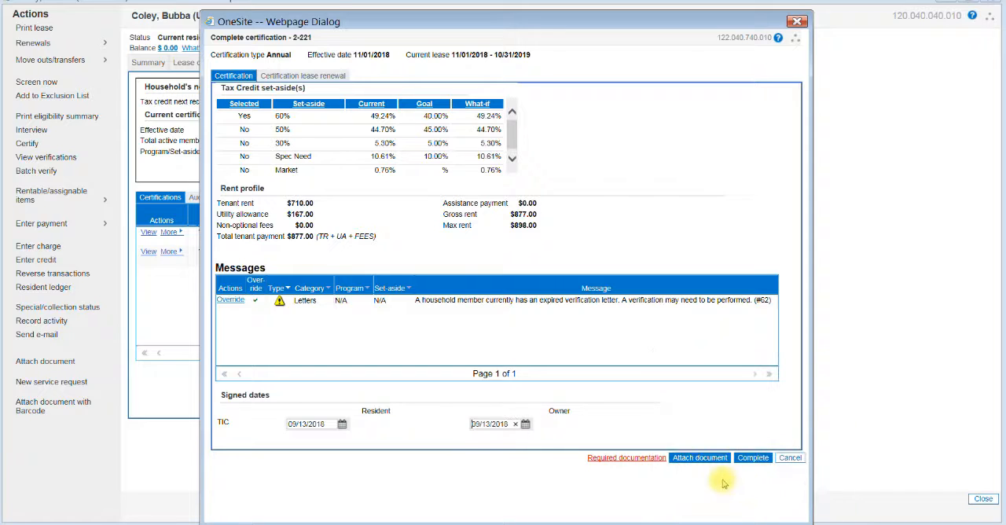
{"action": "left_click", "coordinate": [754, 459]}
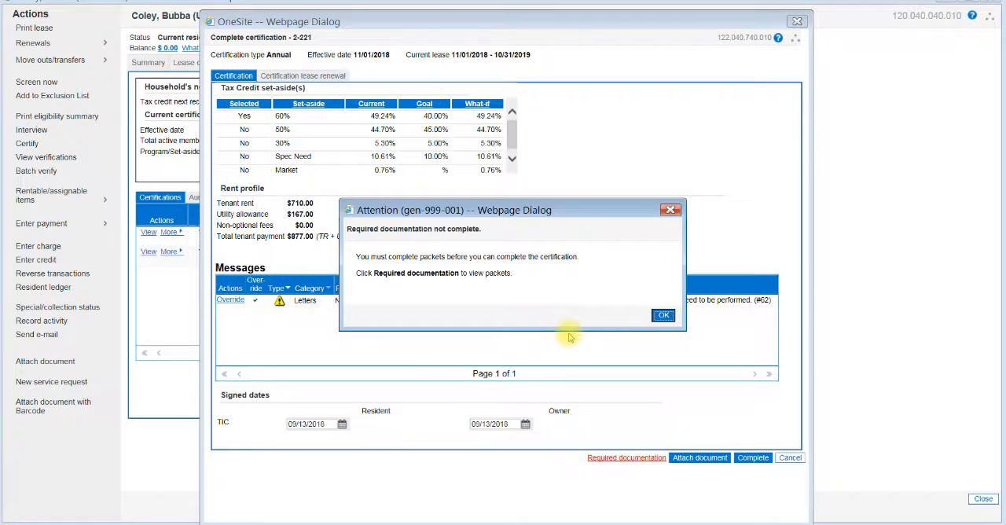
{"action": "left_click", "coordinate": [664, 316]}
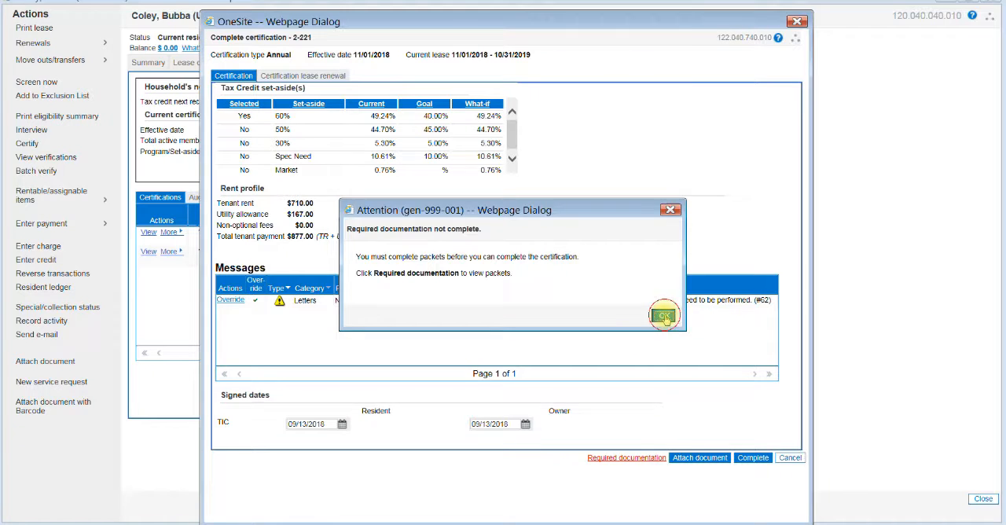
Close the WP-Recertification Application Approval Packet listed in the required documentation and complete the Annual certification.
{"action": "left_click", "coordinate": [650, 458]}
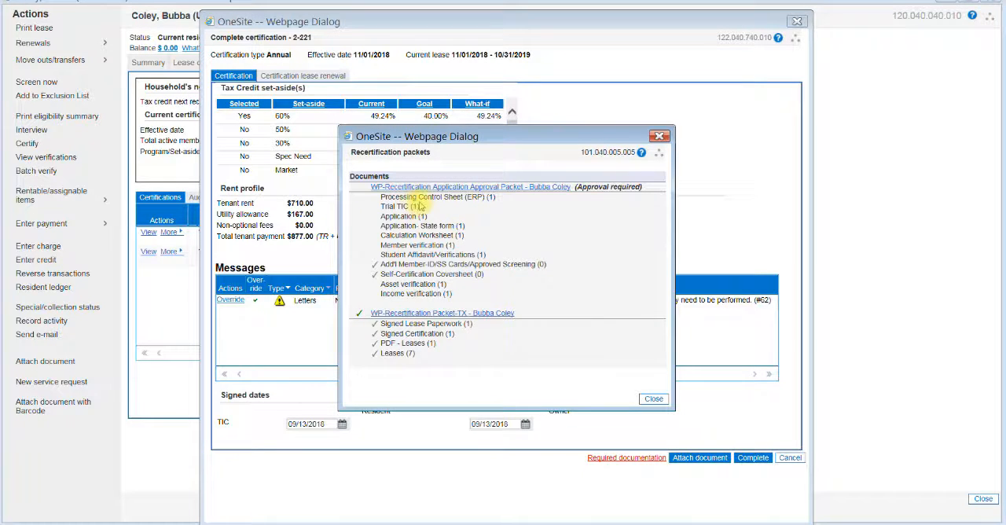
{"action": "left_click", "coordinate": [441, 187]}
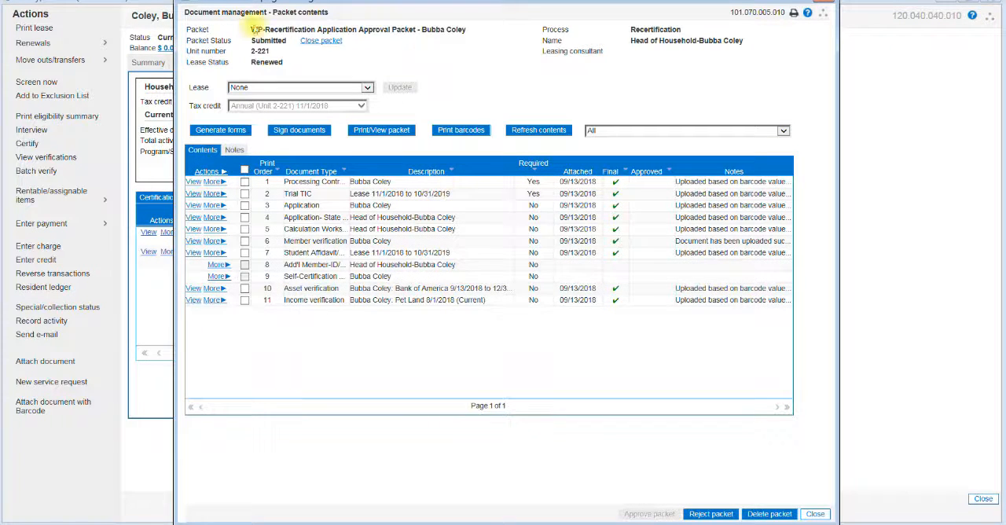
{"action": "left_click", "coordinate": [327, 41]}
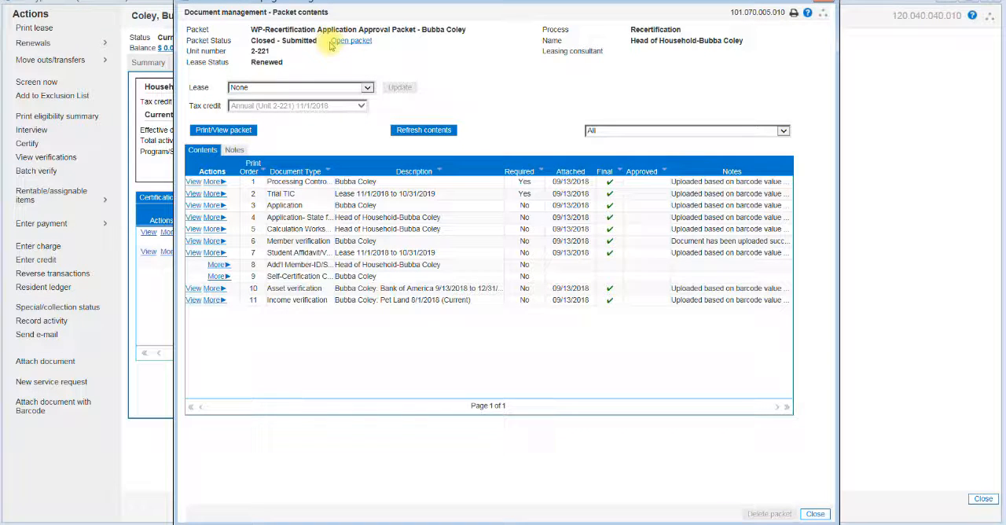
{"action": "left_click", "coordinate": [815, 514]}
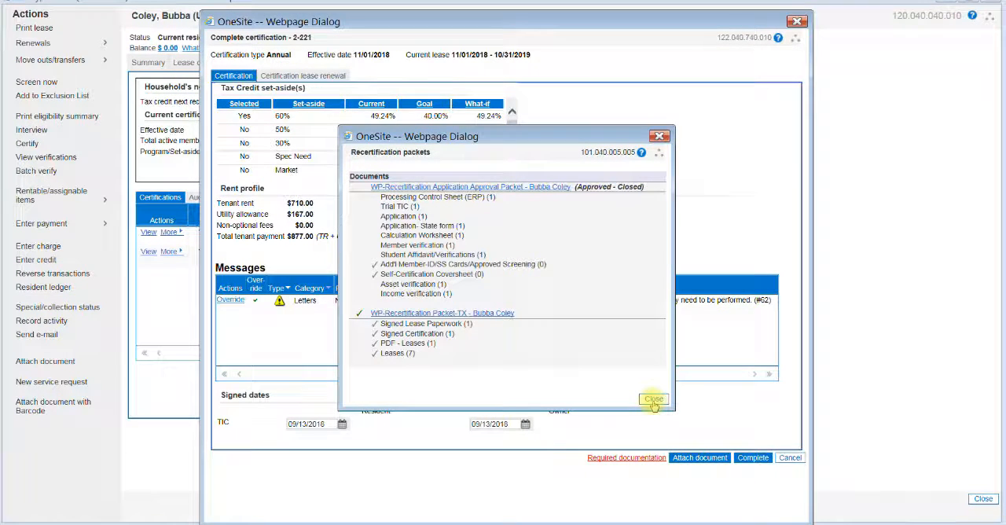
{"action": "left_click", "coordinate": [653, 400]}
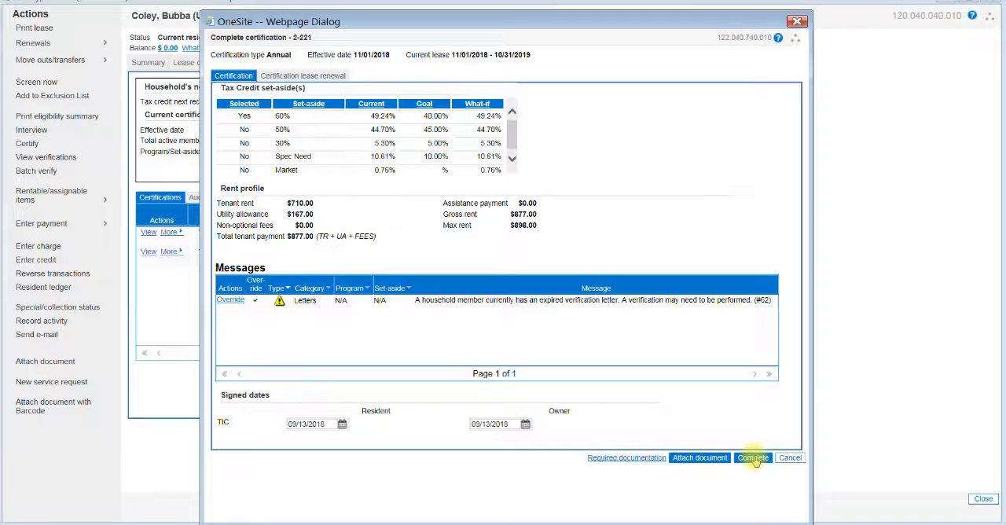
{"action": "left_click", "coordinate": [753, 458]}
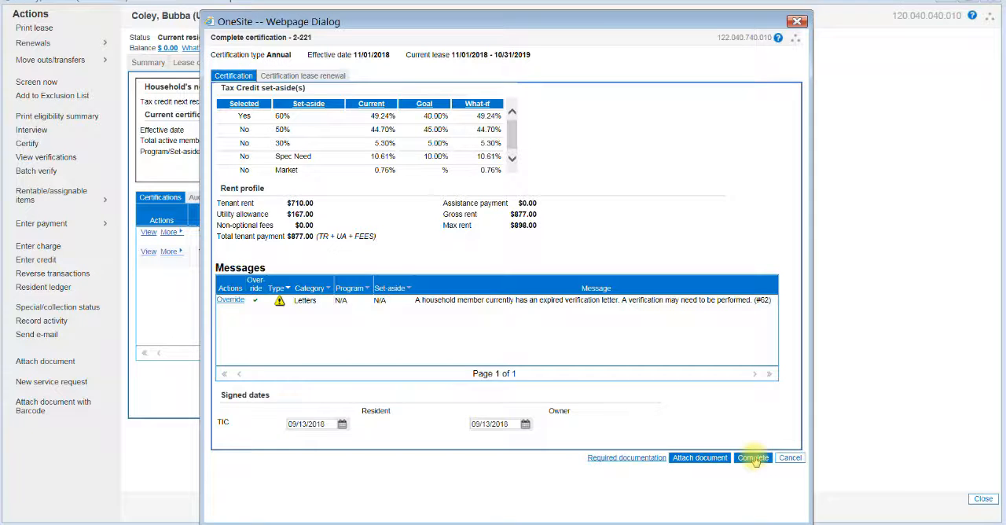